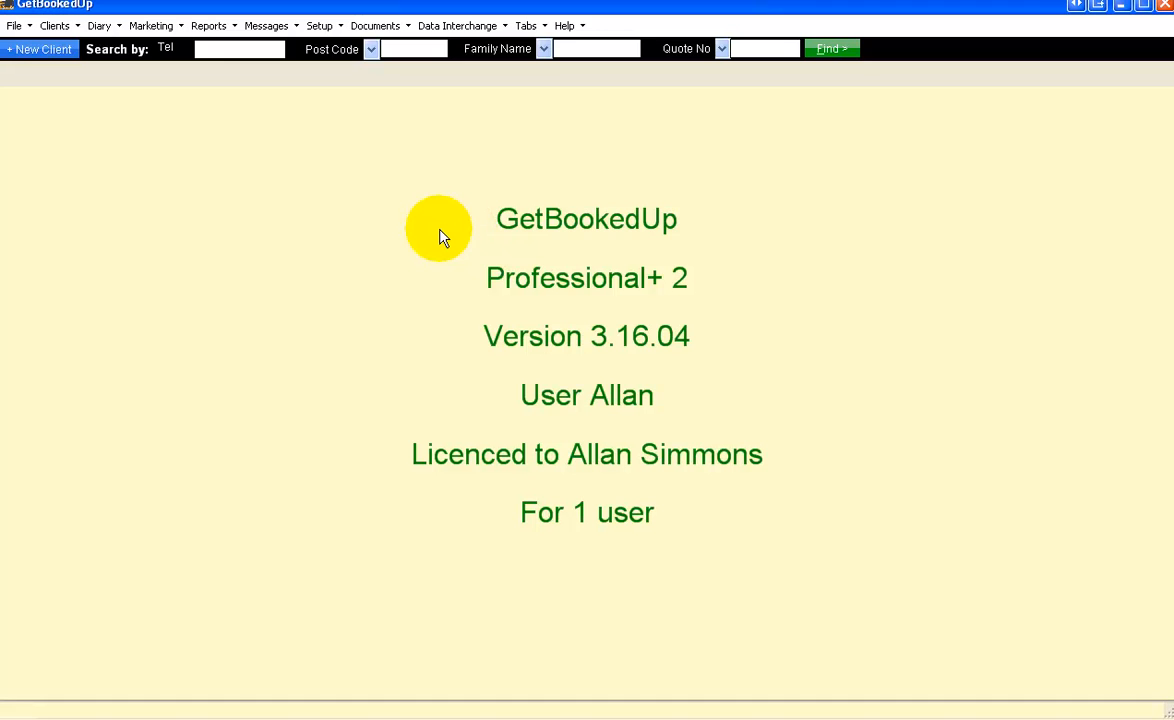
Open the Pricing Groups setup and show the pricing groups for the Carpets service group.
click(320, 27)
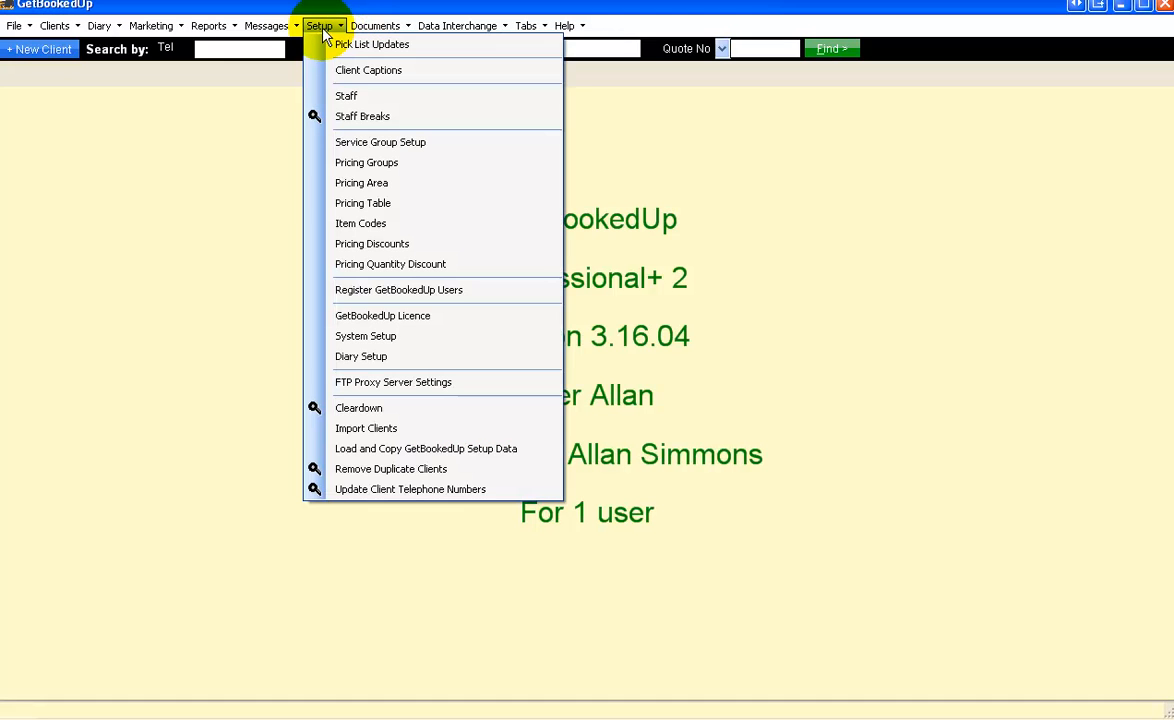
click(336, 166)
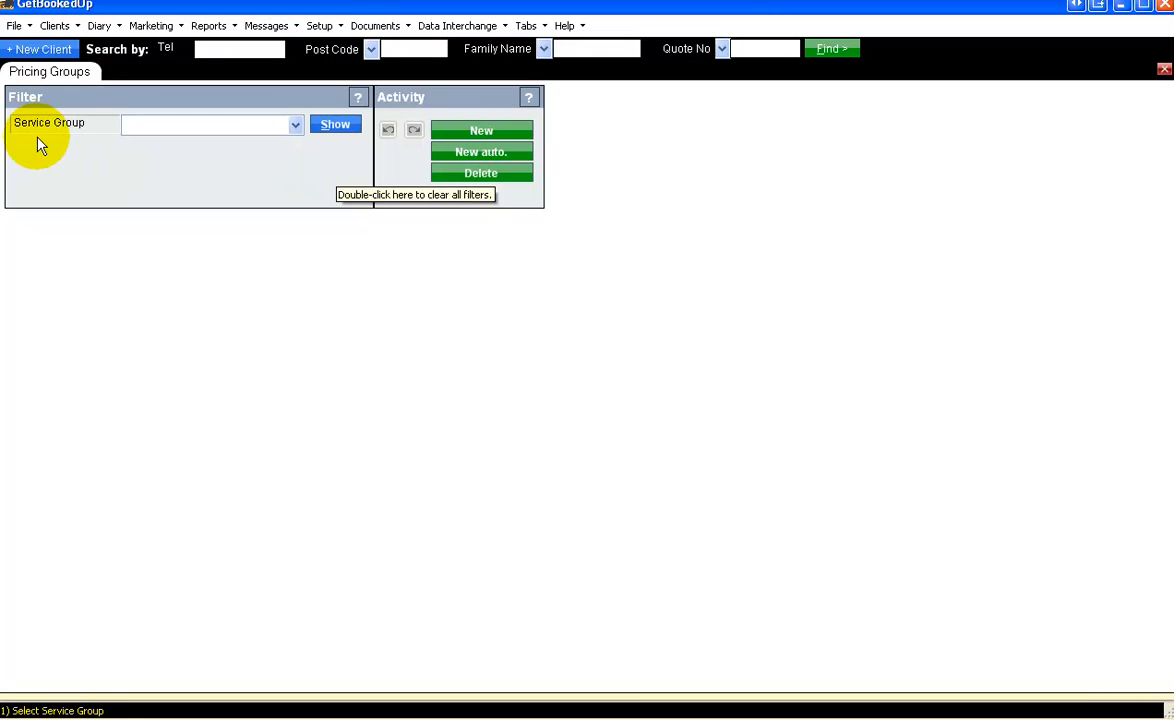
click(295, 125)
click(145, 158)
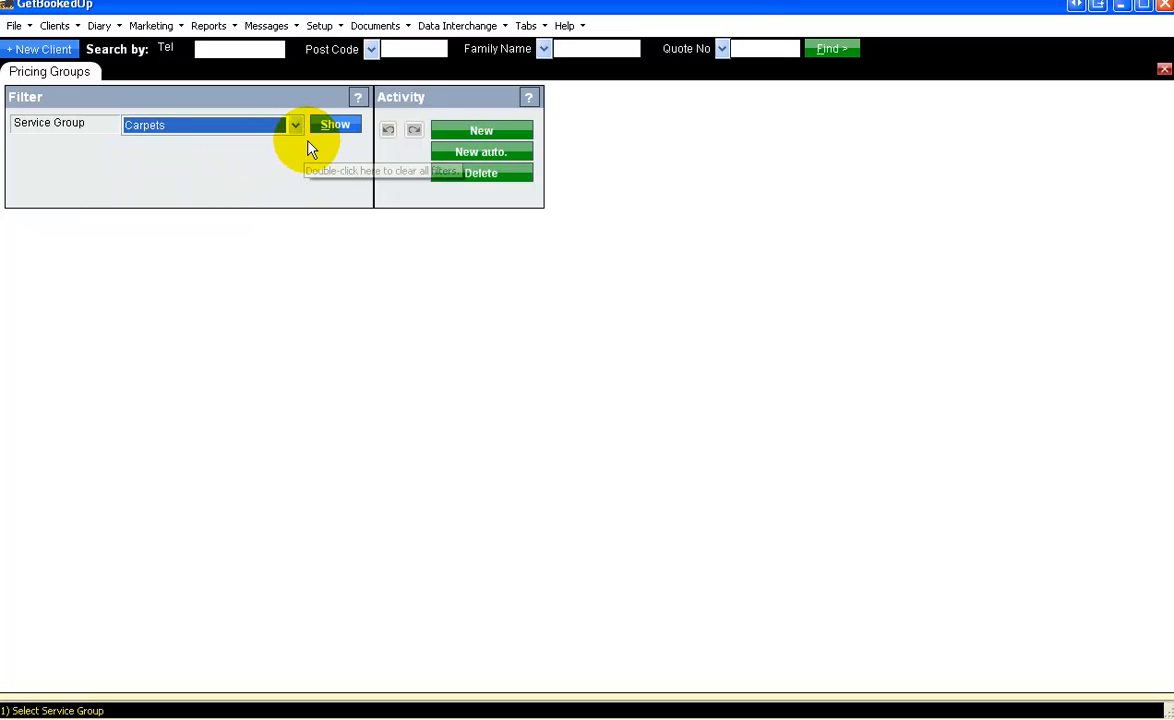
click(337, 124)
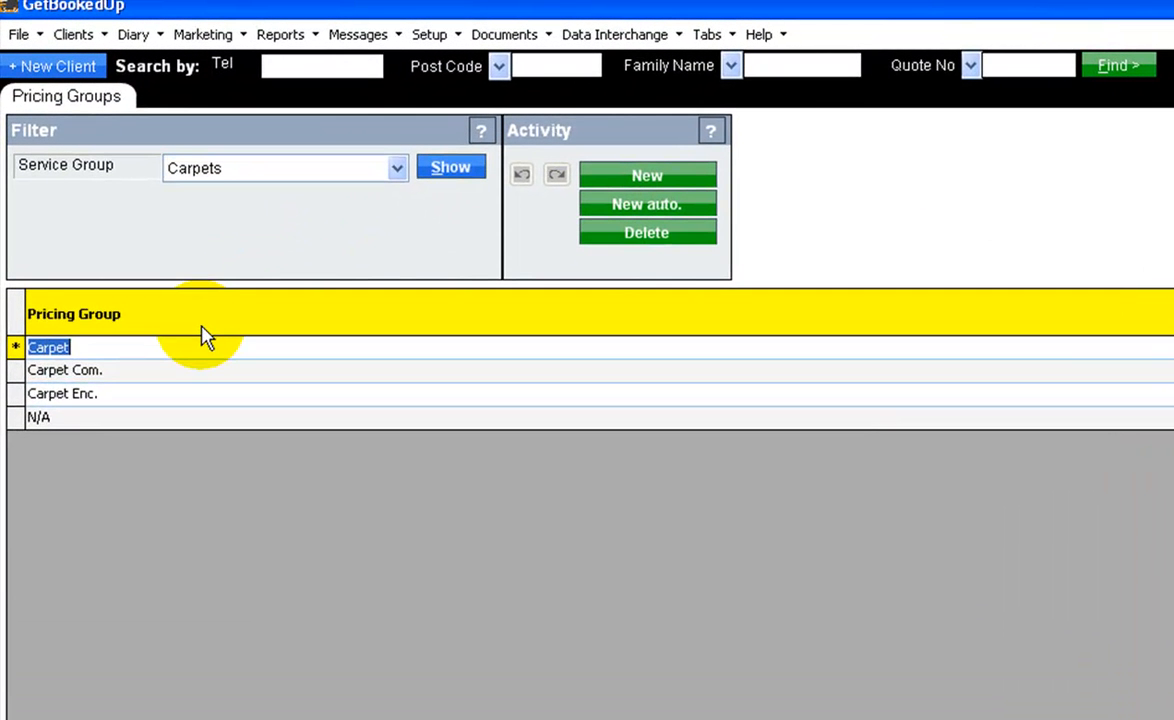
Examine each Carpets pricing group in the list: Carpet, Carpet Com., Carpet Enc. and N/A.
click(162, 257)
click(109, 346)
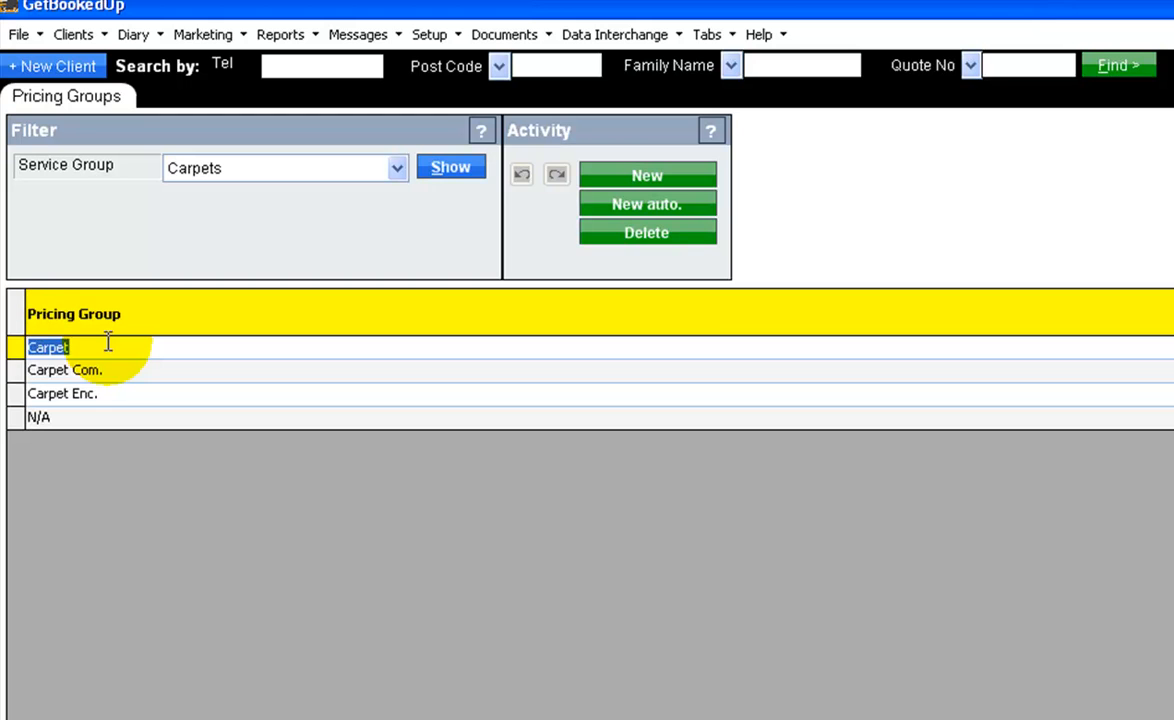
click(127, 372)
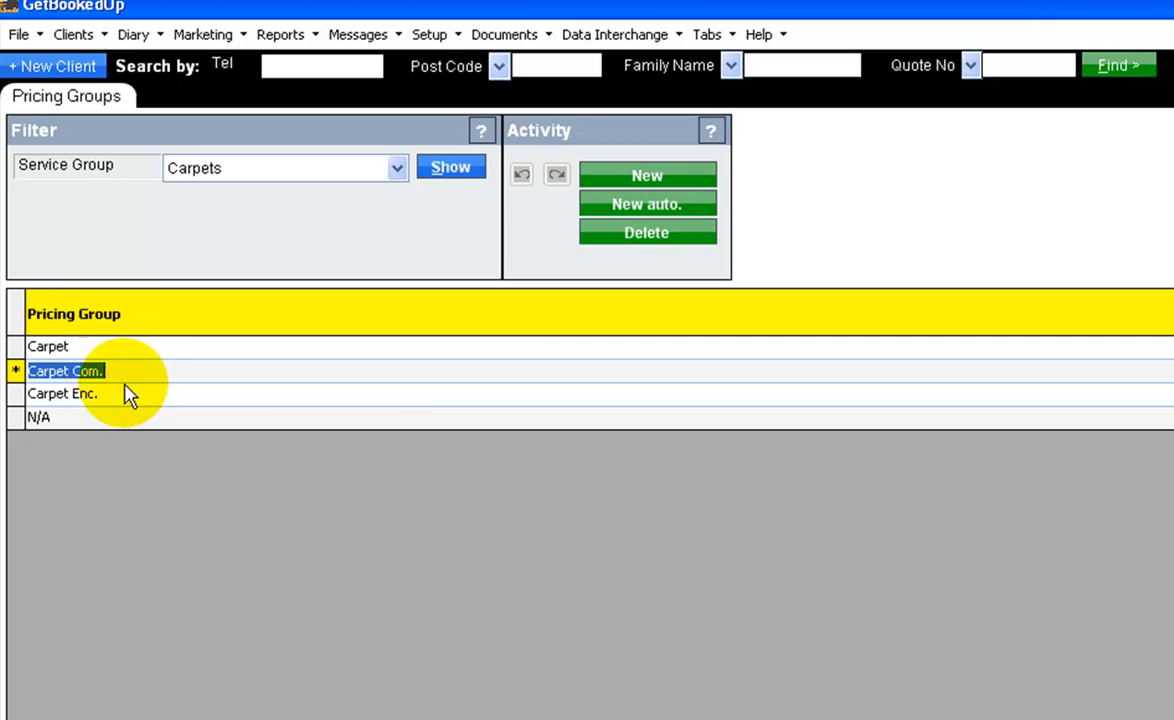
click(129, 397)
click(129, 400)
double_click(129, 400)
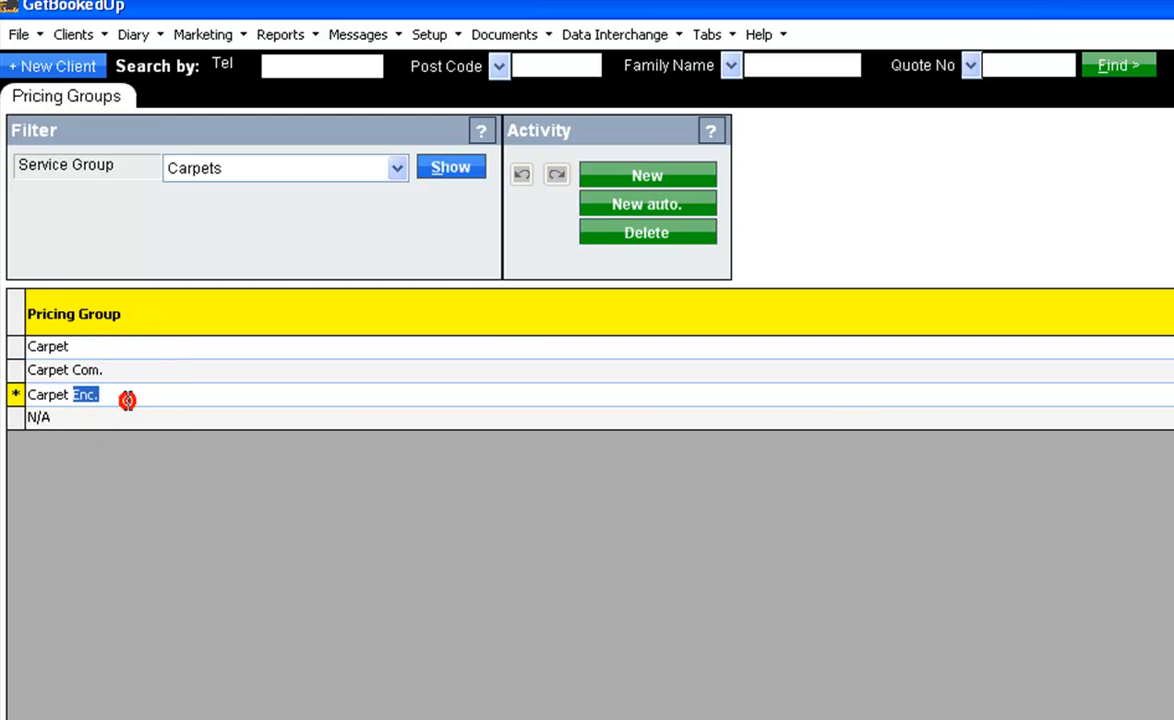
click(129, 400)
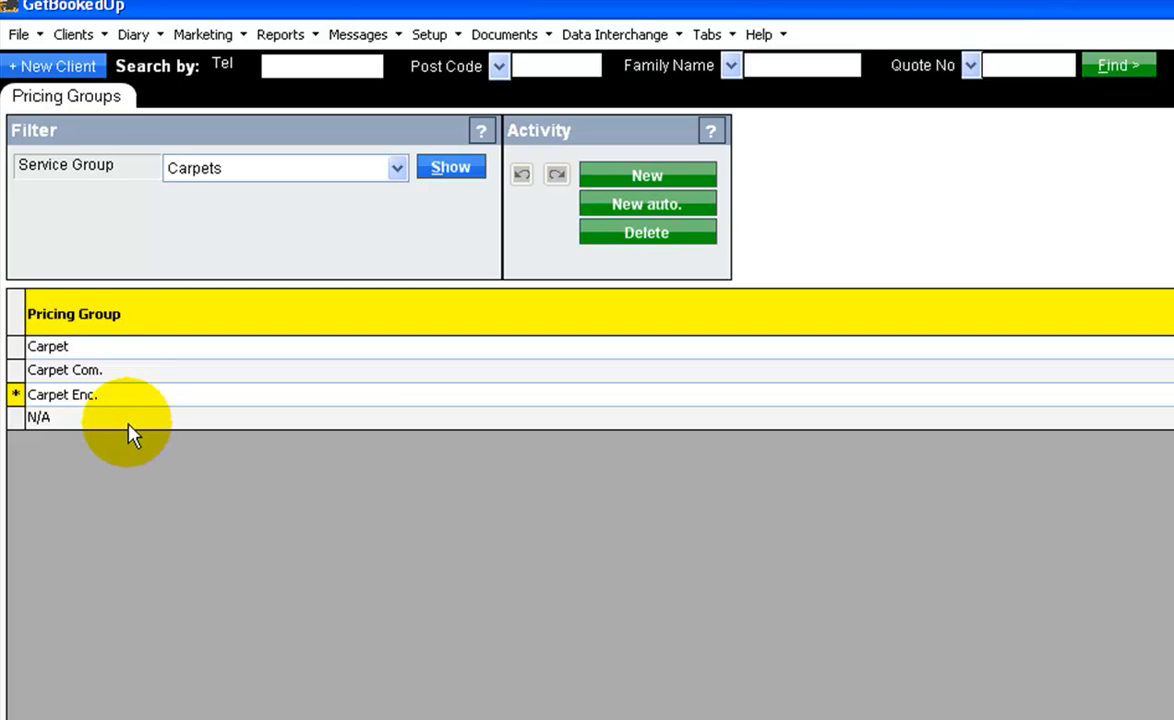
click(128, 418)
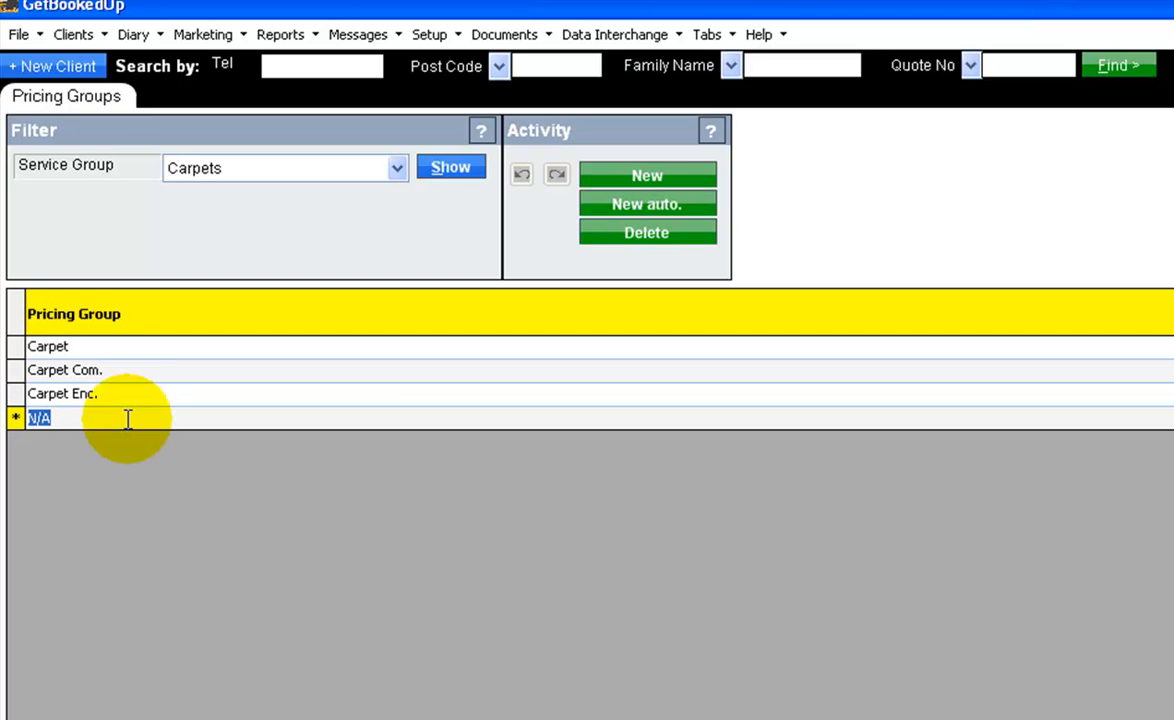
click(128, 418)
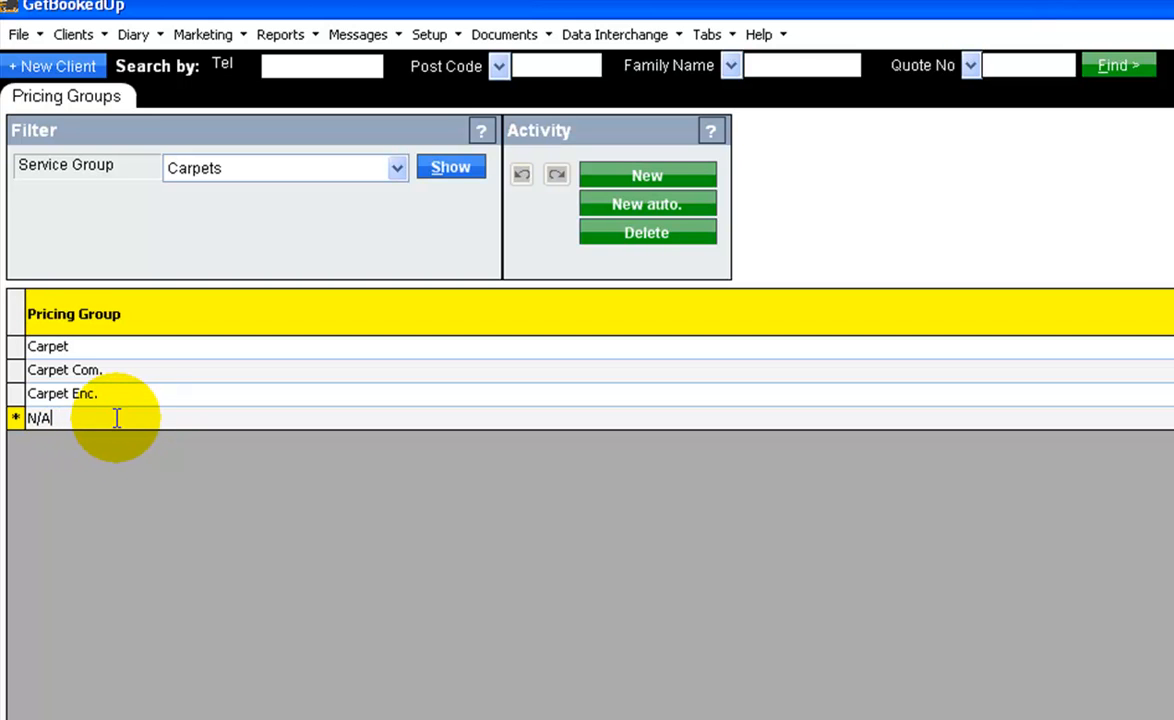
click(106, 347)
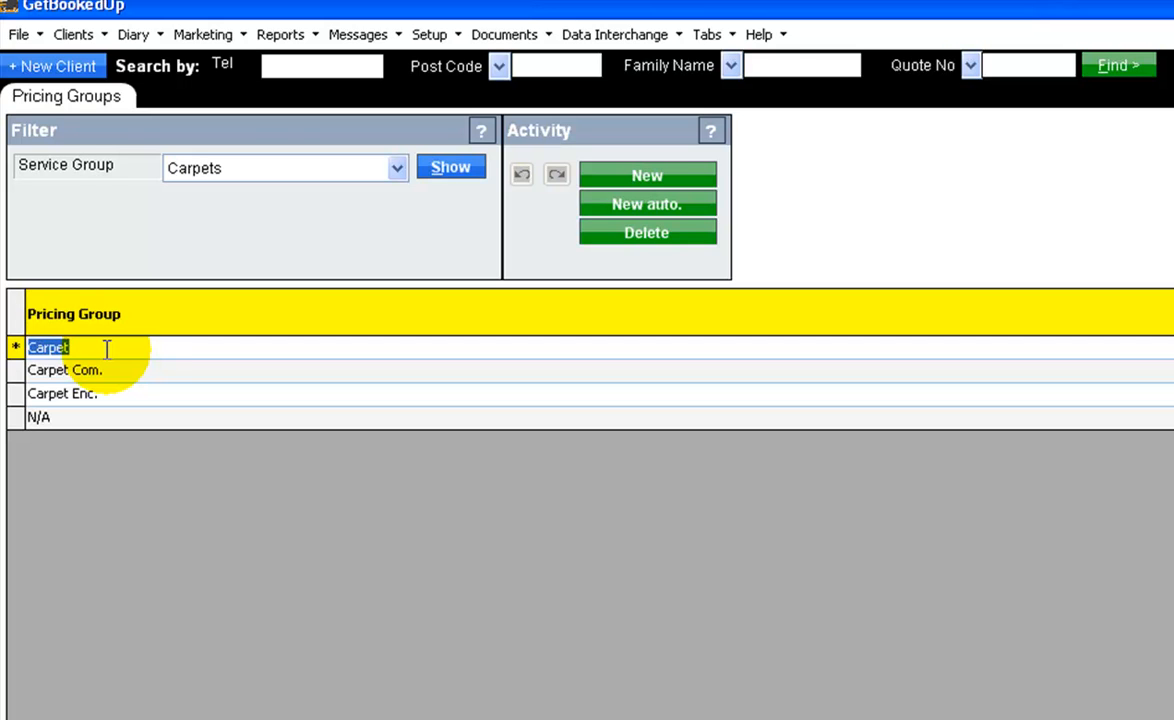
click(107, 348)
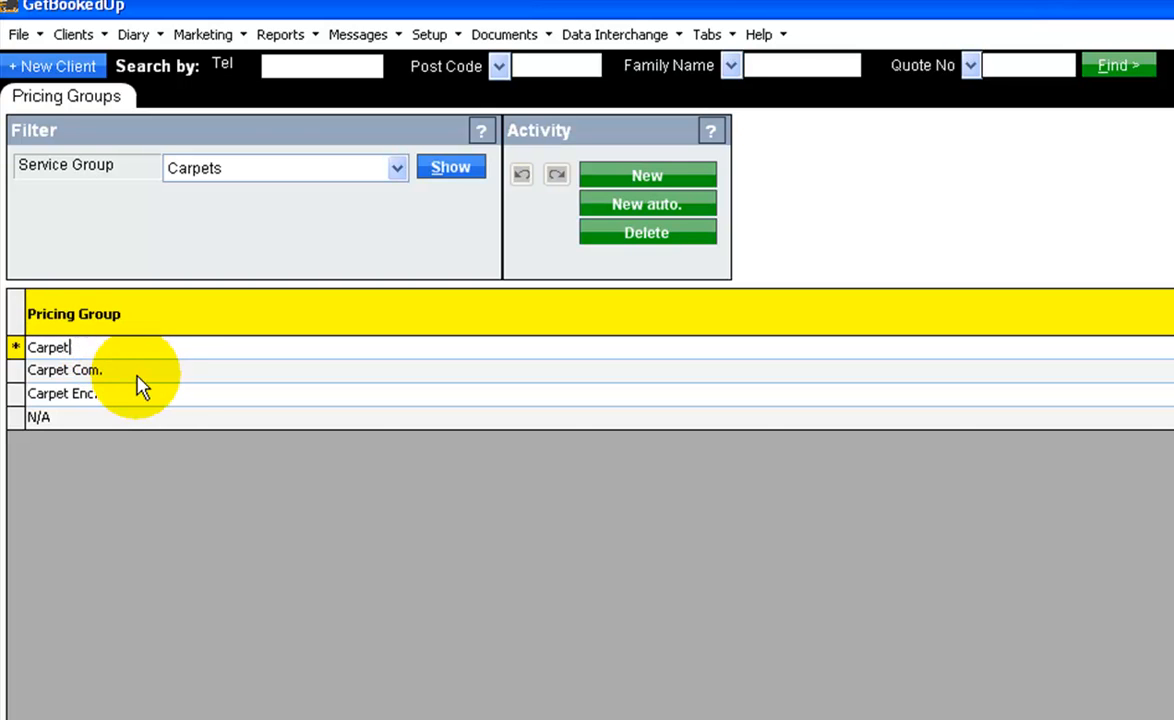
click(135, 372)
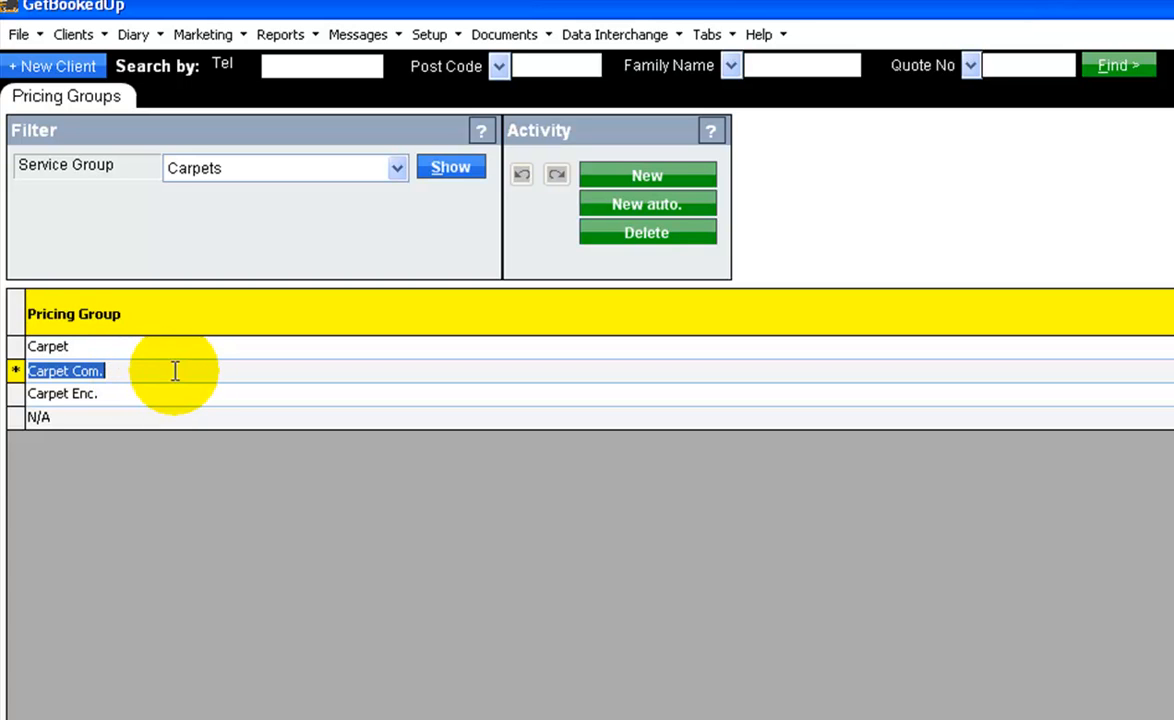
click(122, 396)
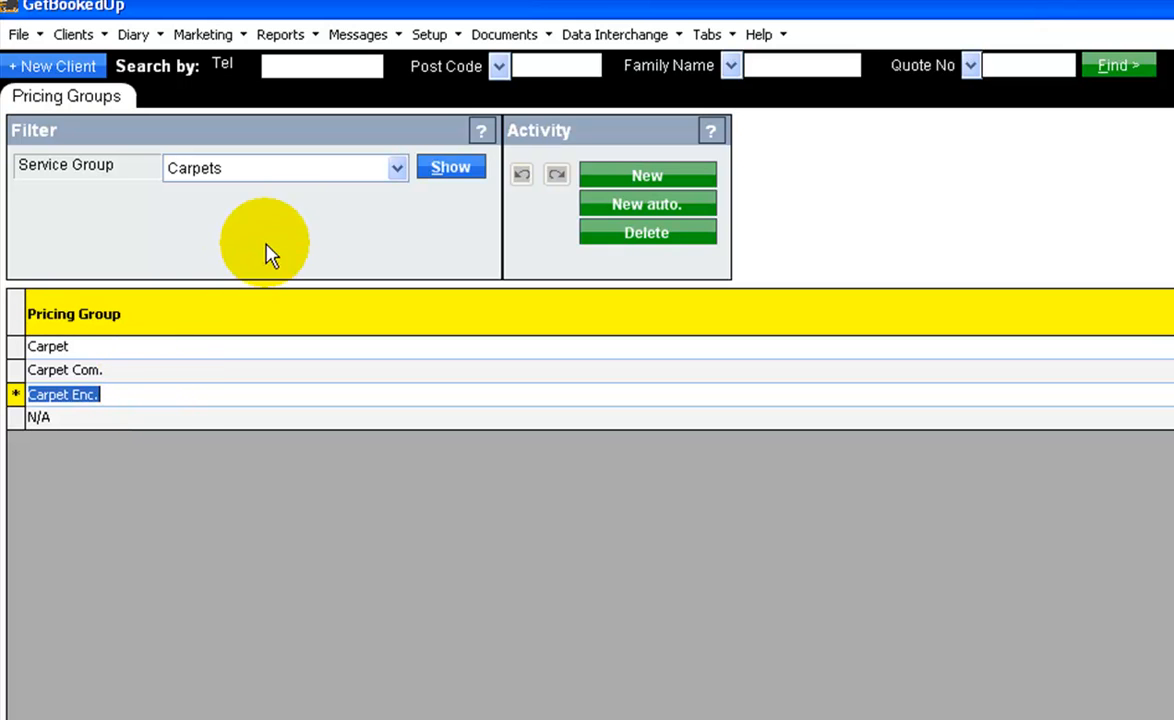
Show the pricing groups for the Hard Floor service group.
click(396, 170)
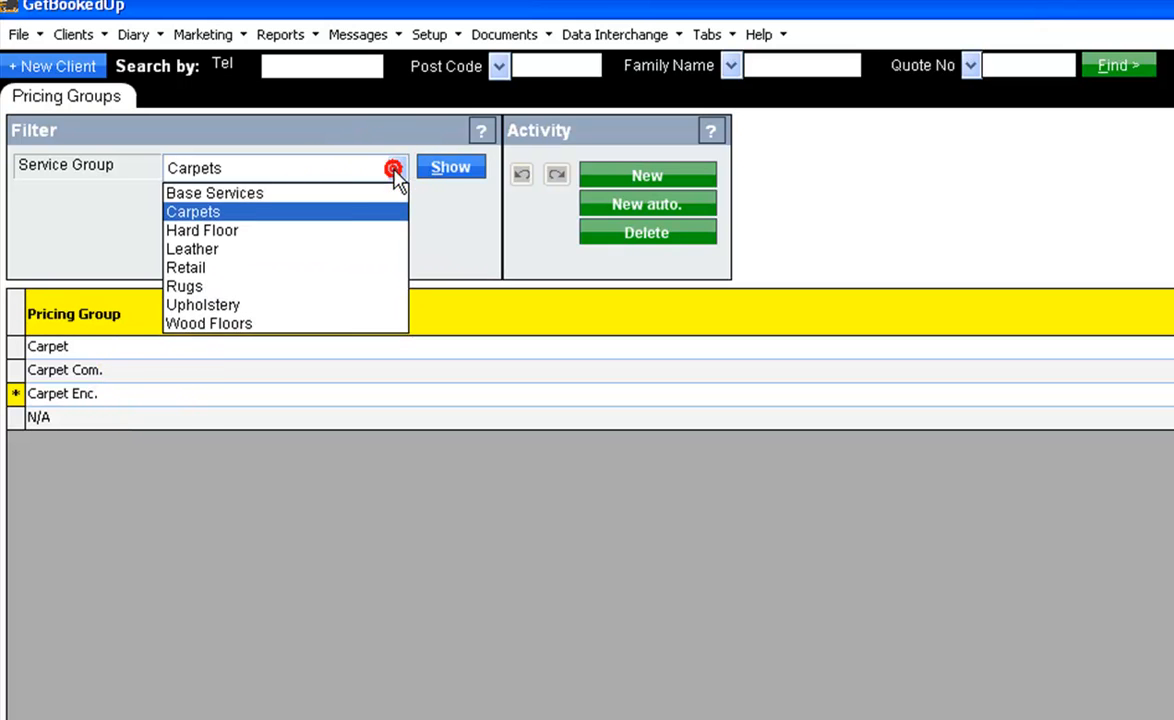
click(258, 238)
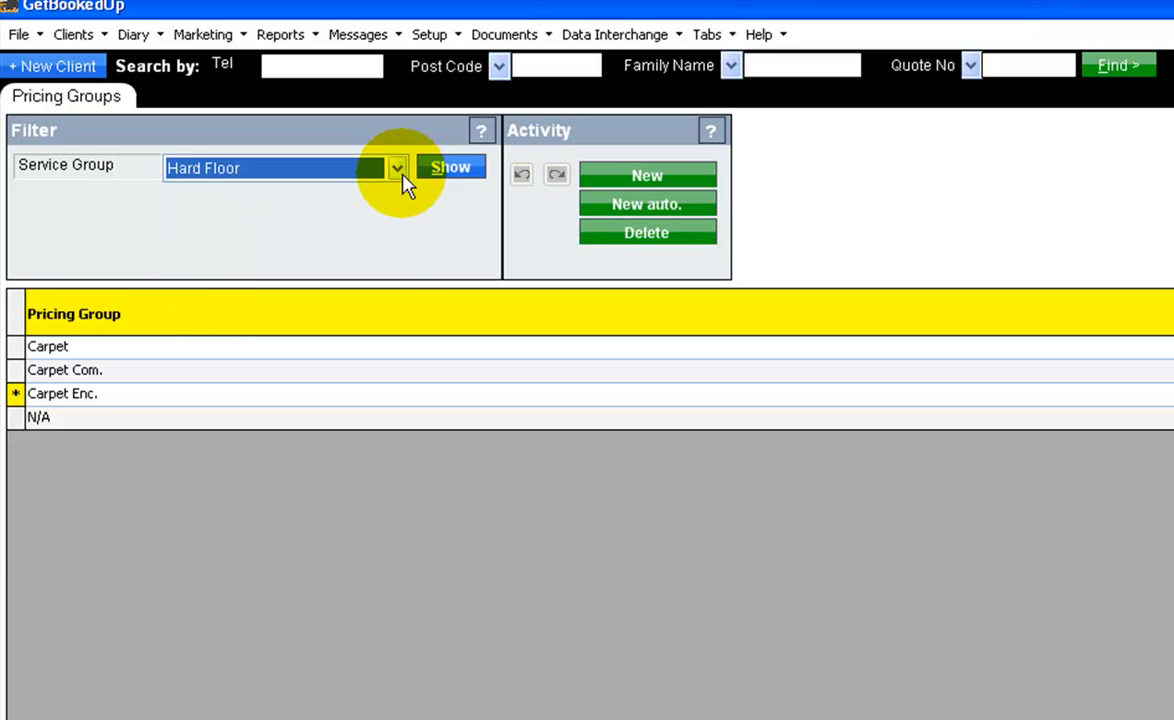
click(452, 169)
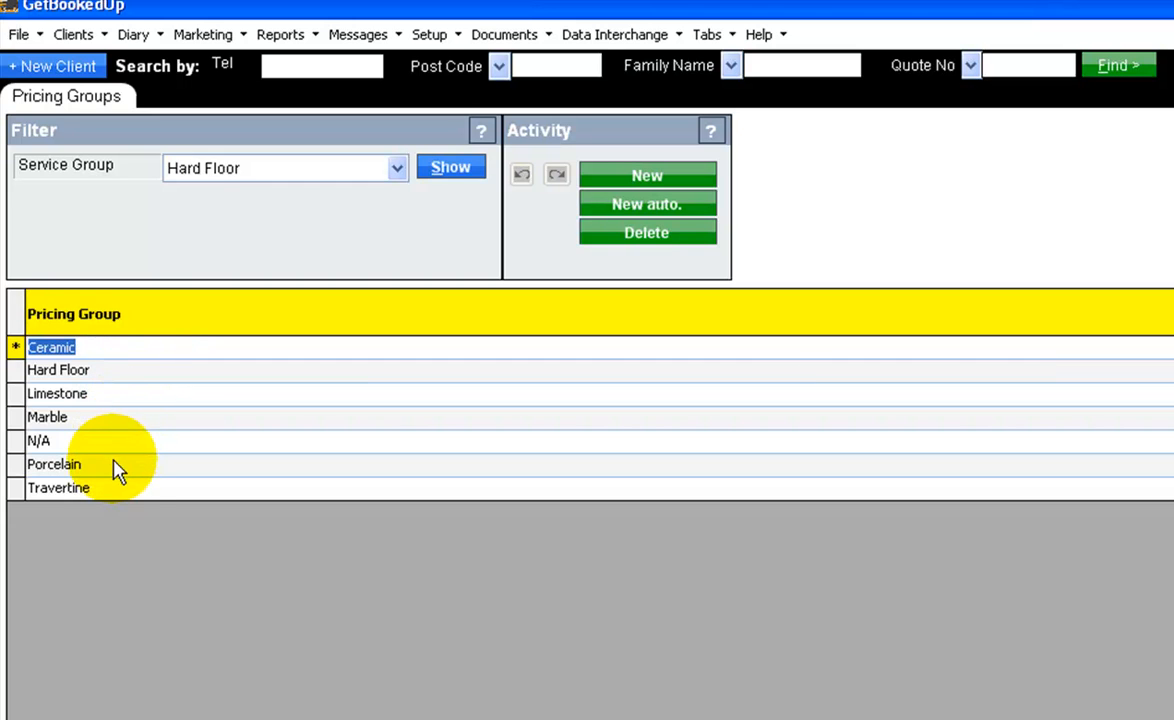
Compare the general Hard Floor pricing group with the stone and tile groups Ceramic, Limestone and Marble.
click(16, 371)
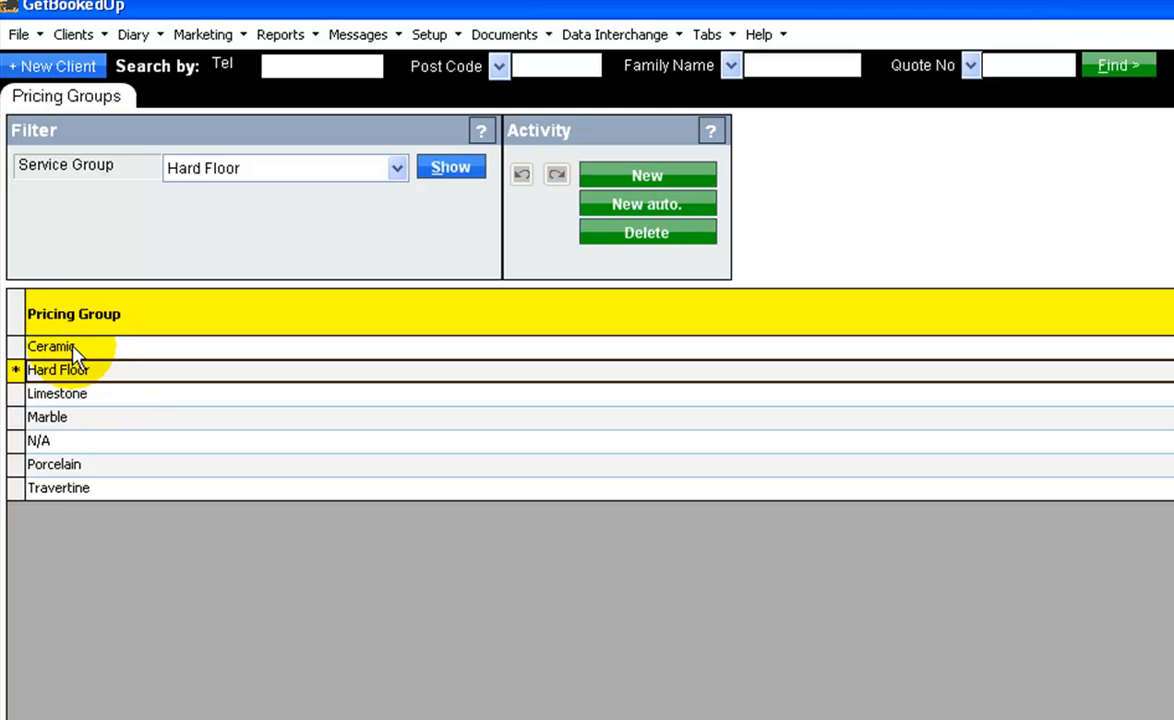
click(71, 346)
click(77, 396)
click(73, 420)
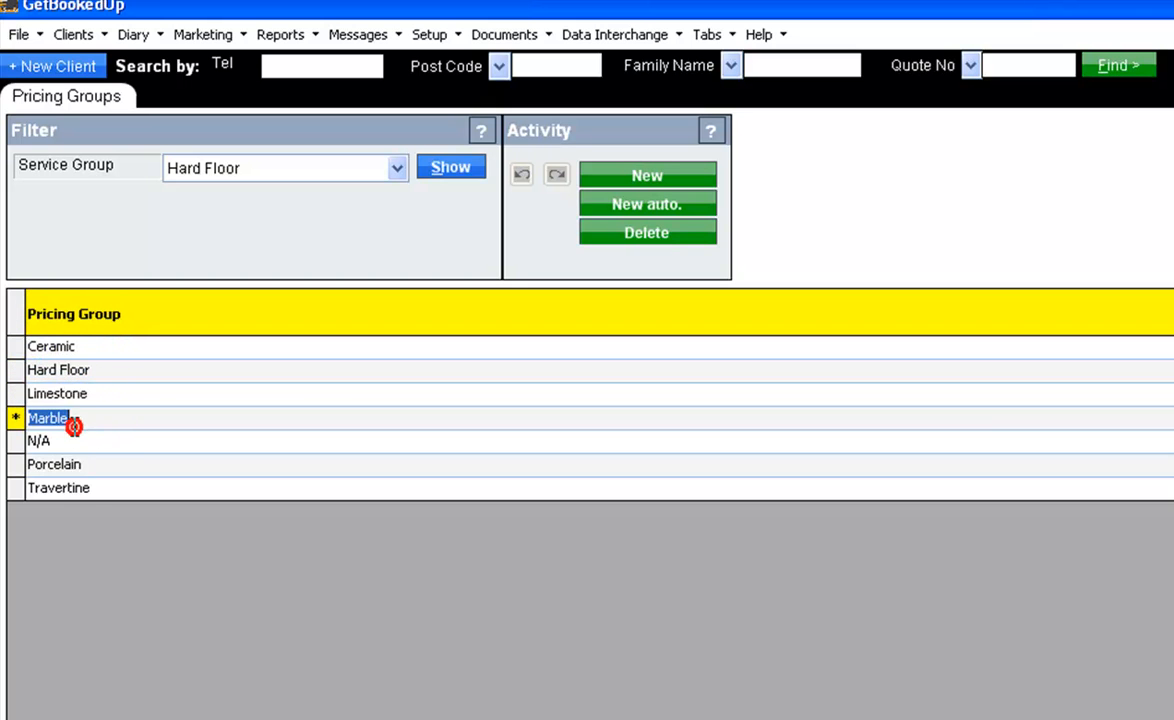
click(82, 346)
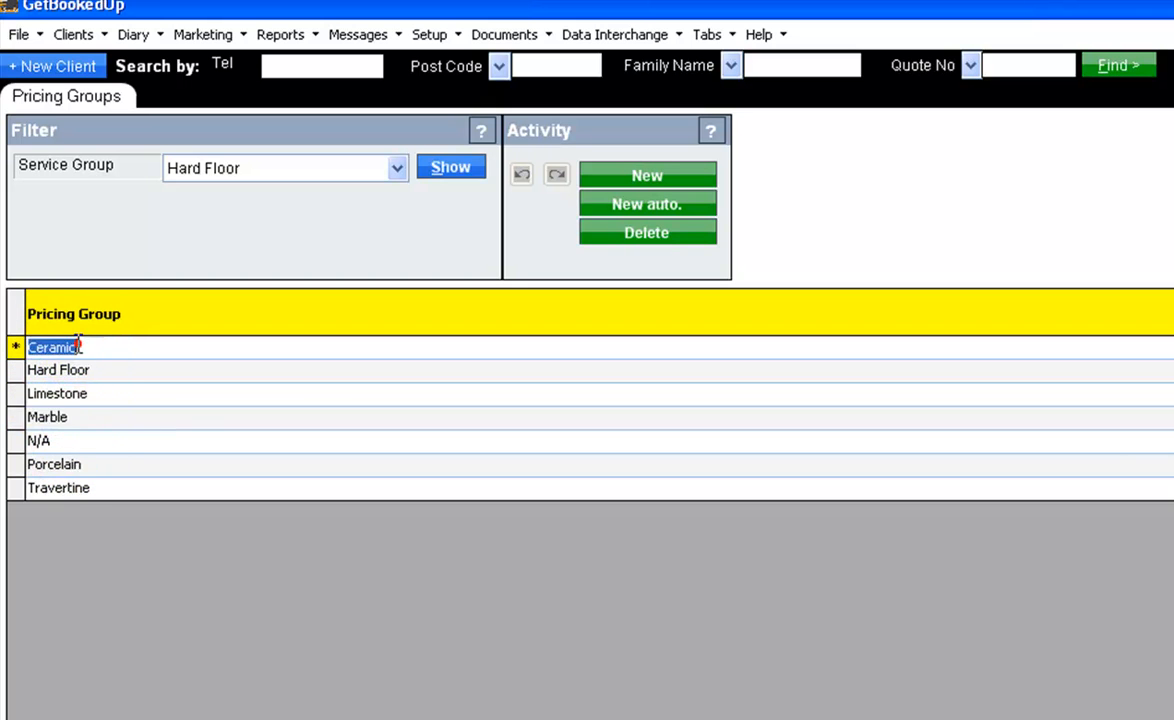
click(79, 396)
click(77, 419)
click(79, 422)
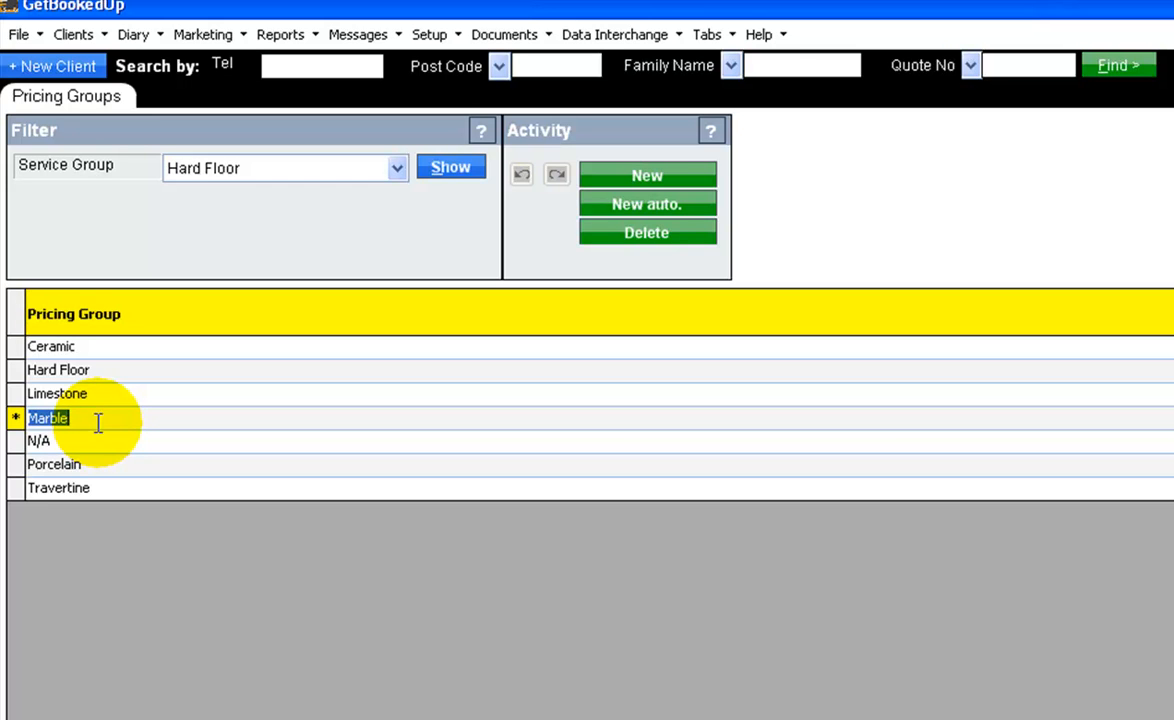
click(16, 372)
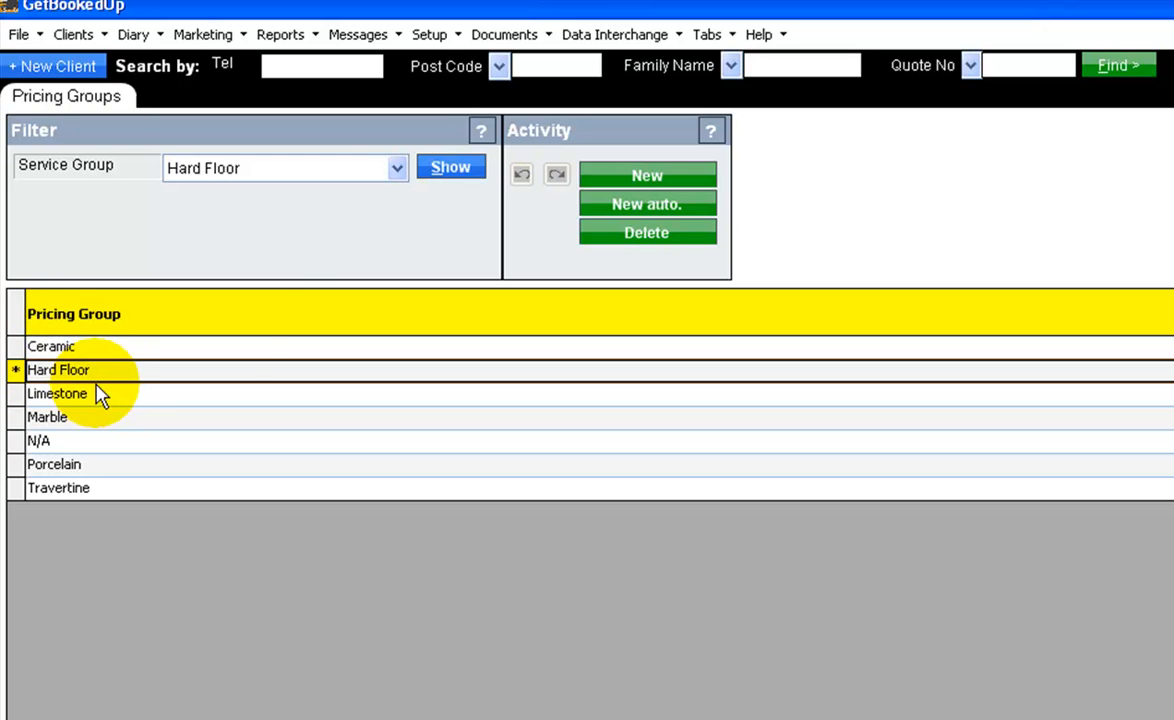
Show the pricing groups for the Leather service group and examine its N/A and Leather entries.
click(398, 170)
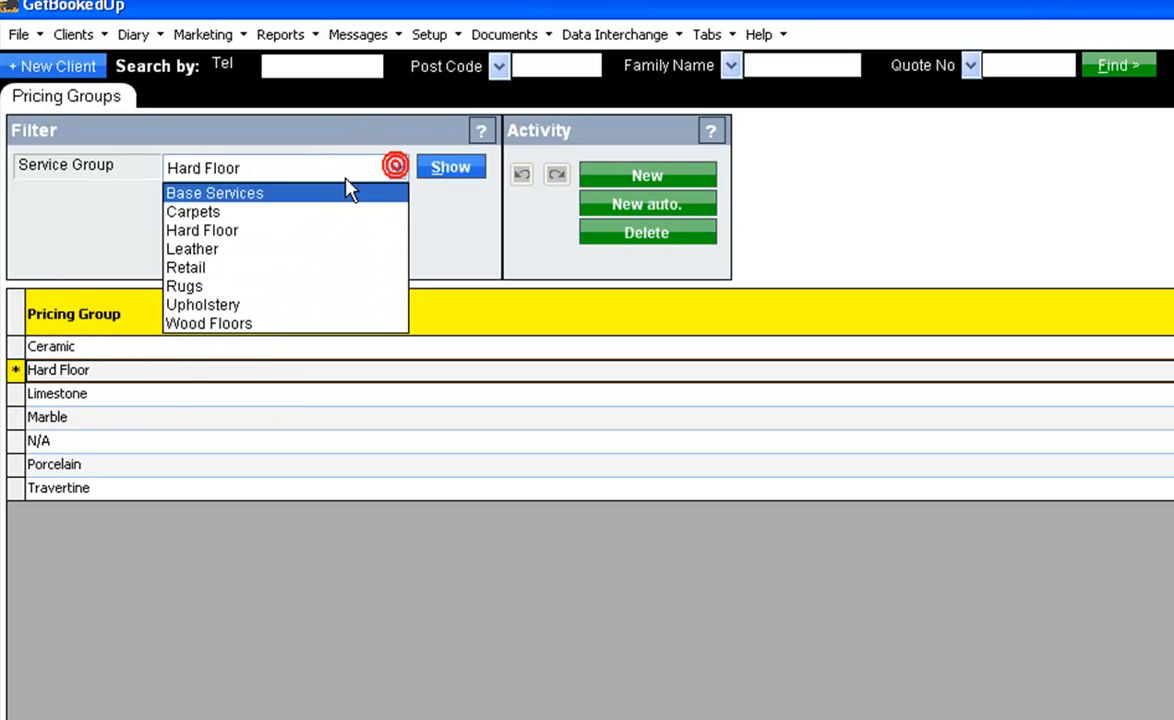
click(213, 252)
click(451, 168)
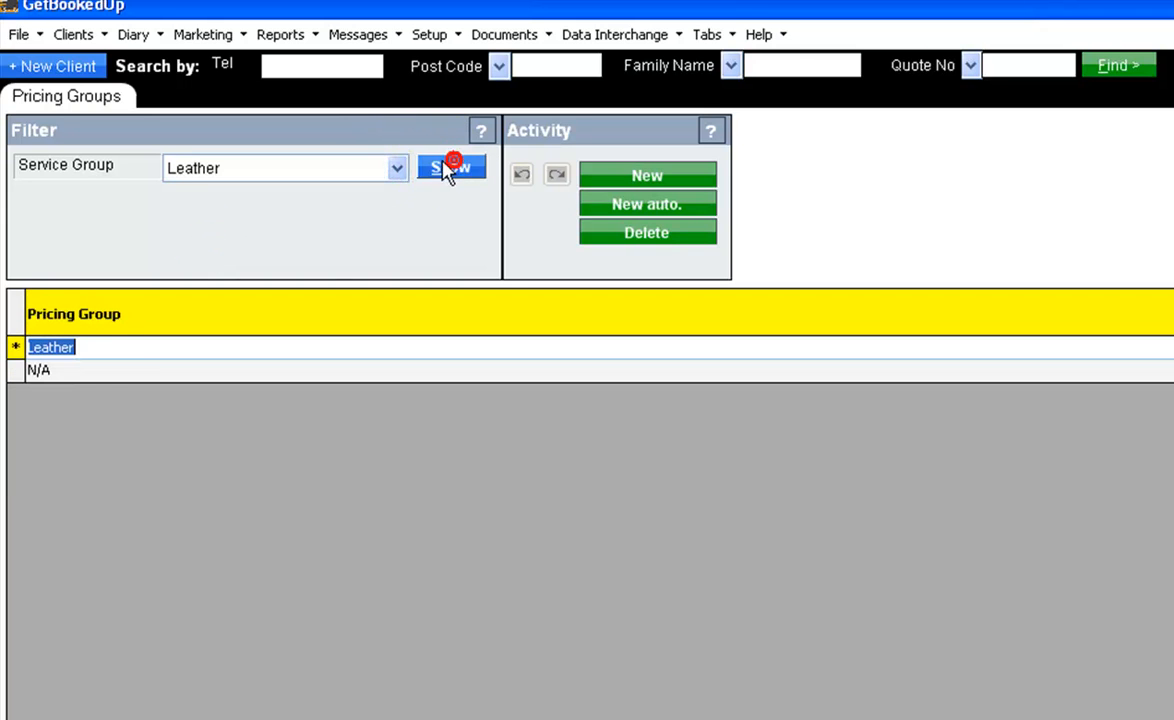
click(118, 370)
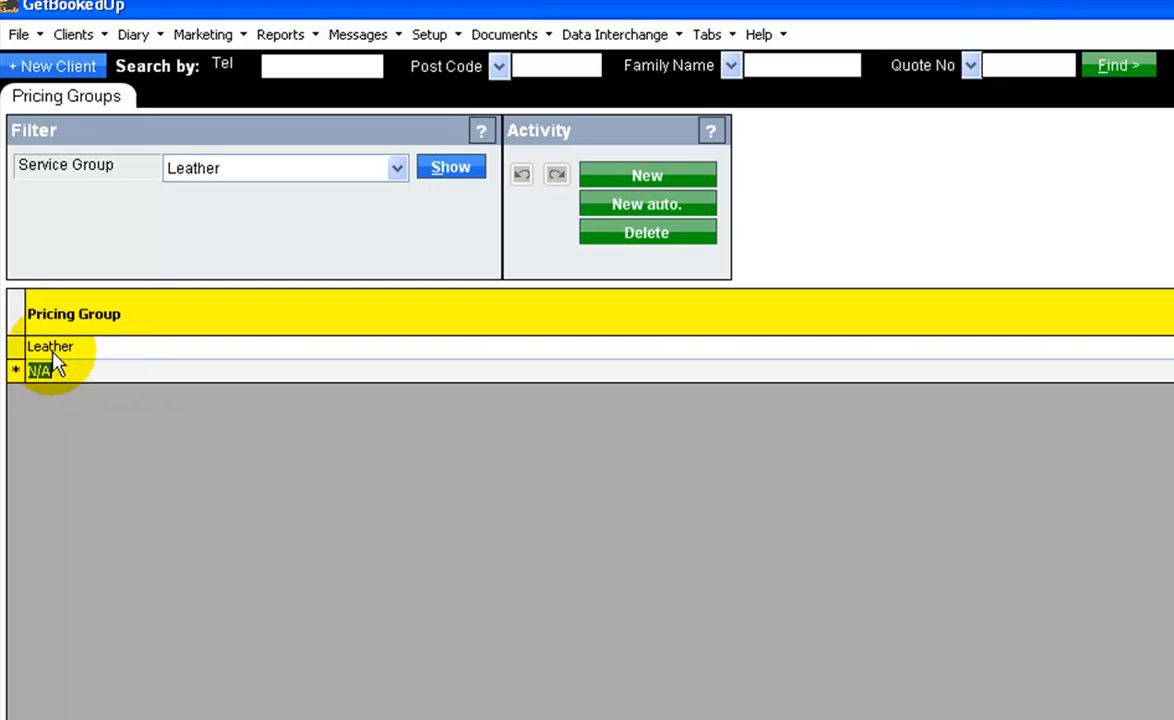
click(16, 346)
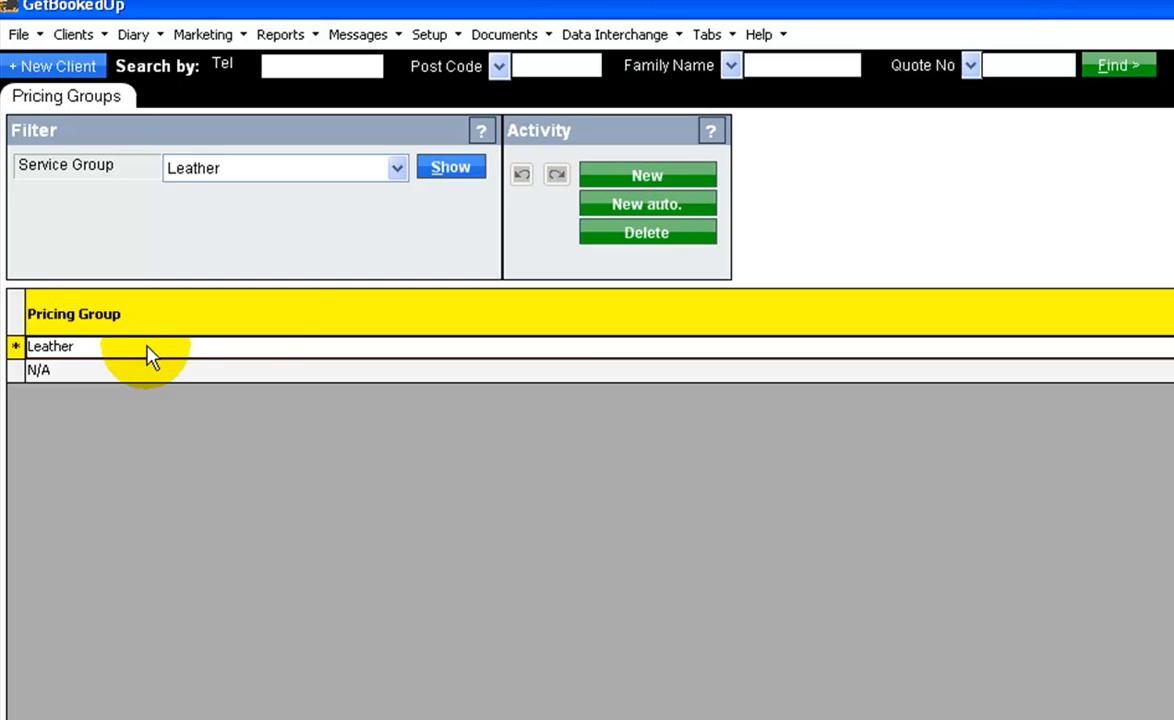
Show the pricing groups for the Retail service group and examine the price-named, Delivery, Retail 1 and Retail 2 entries.
click(396, 168)
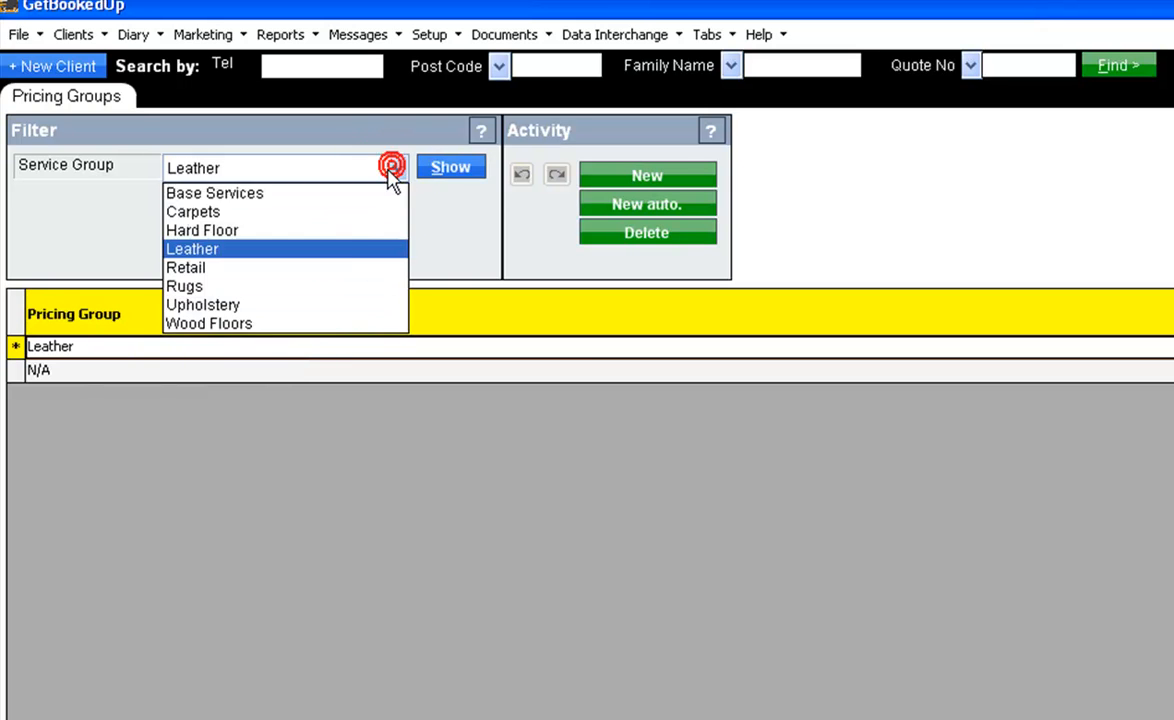
click(222, 270)
click(452, 170)
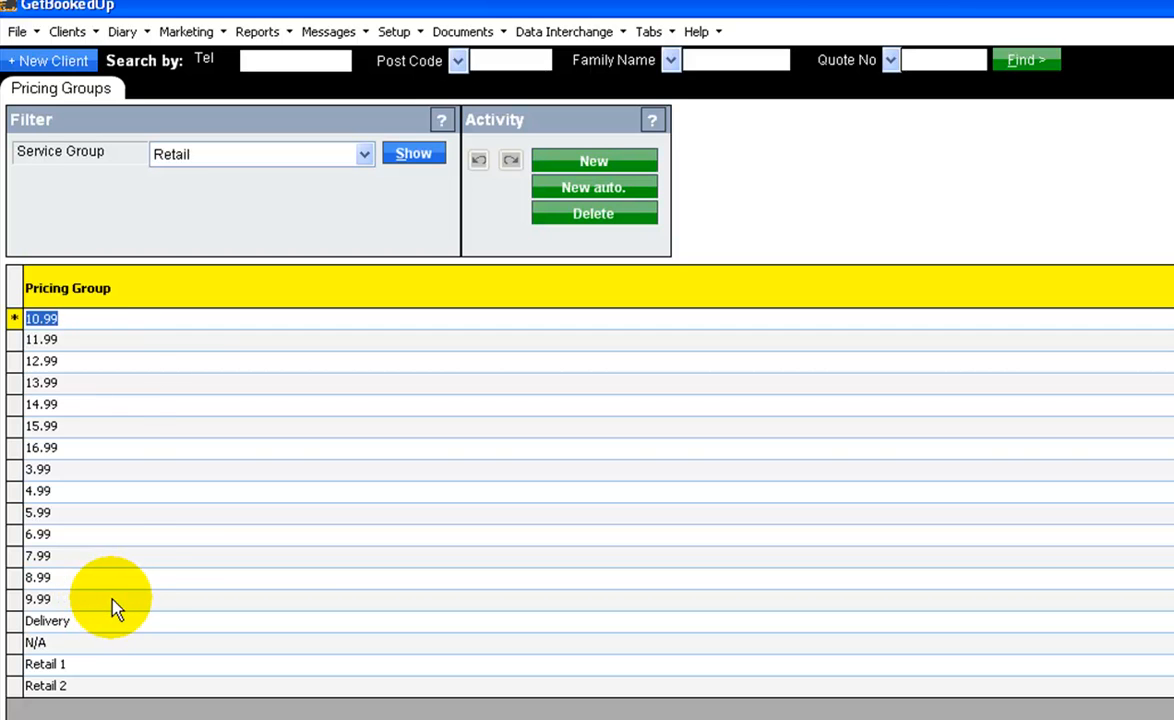
click(99, 318)
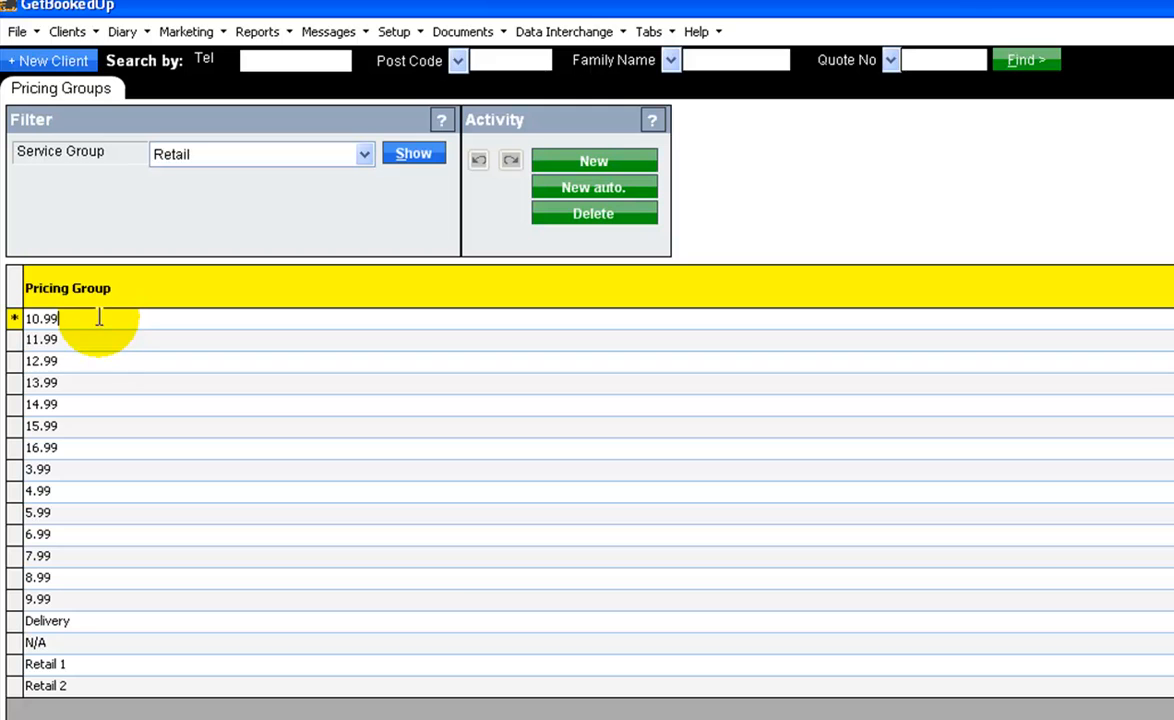
click(86, 362)
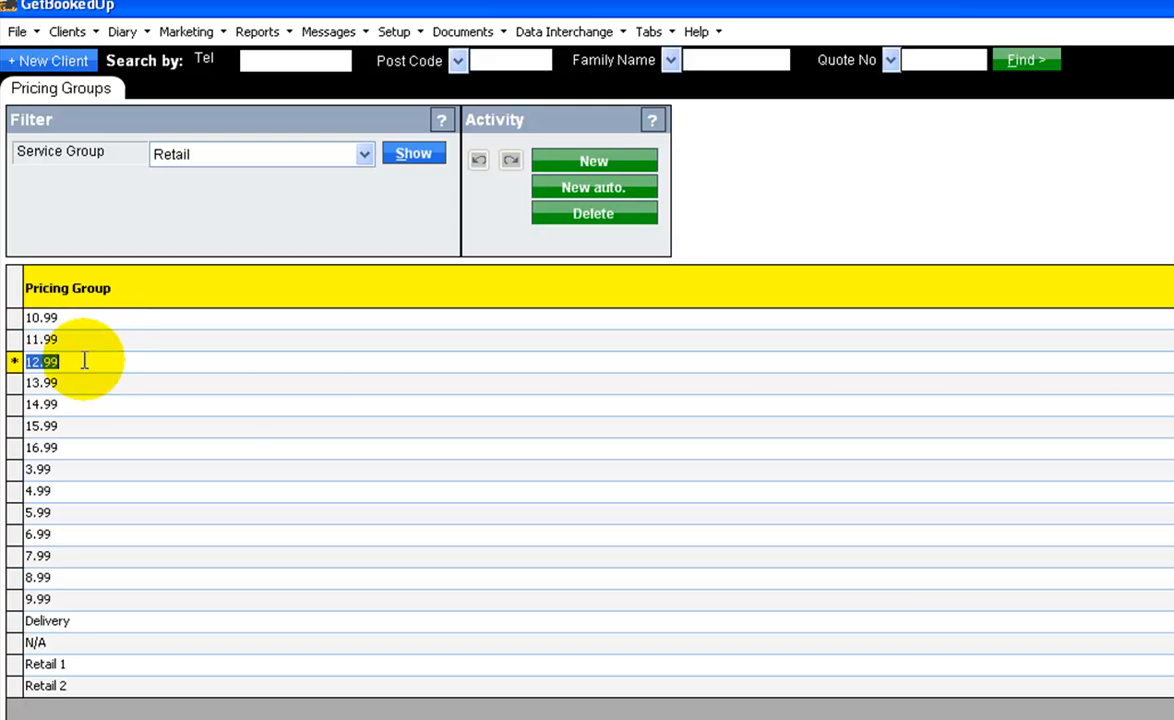
click(100, 621)
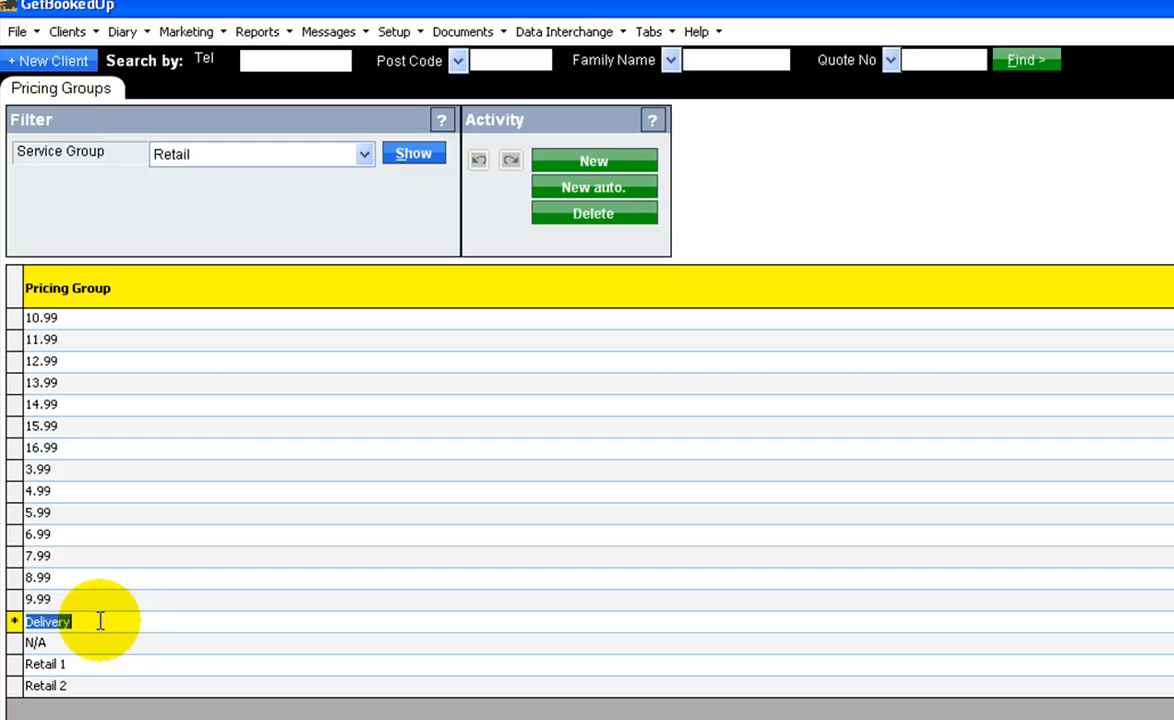
click(111, 665)
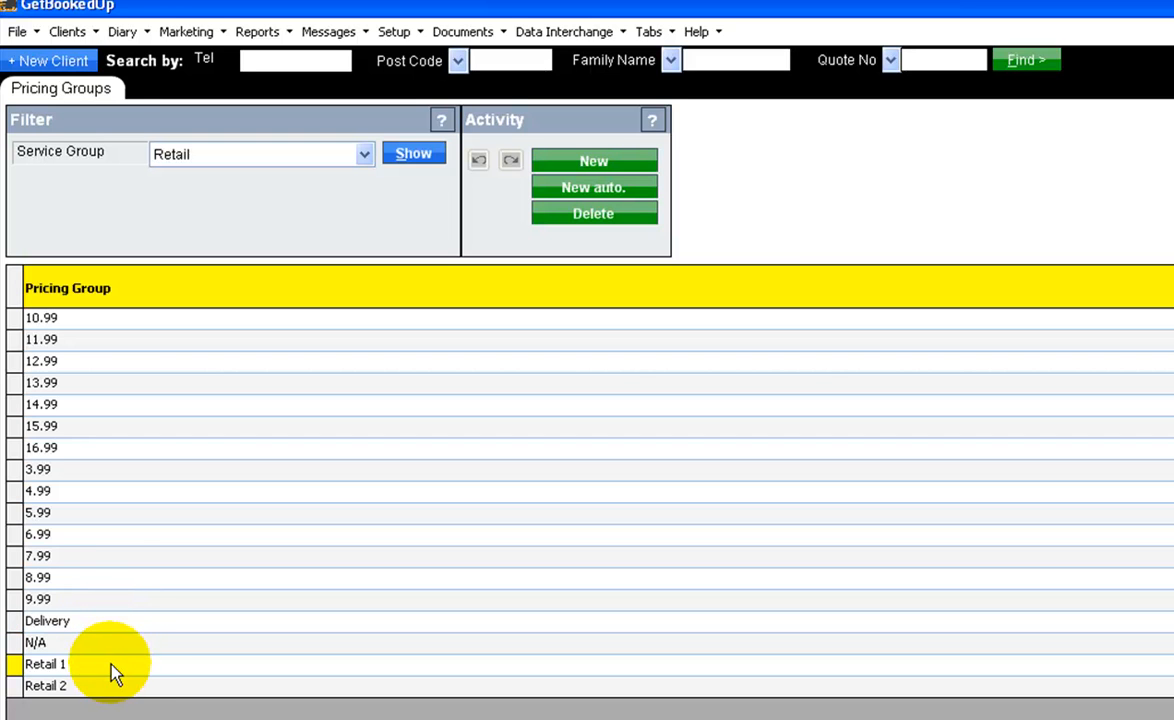
click(107, 683)
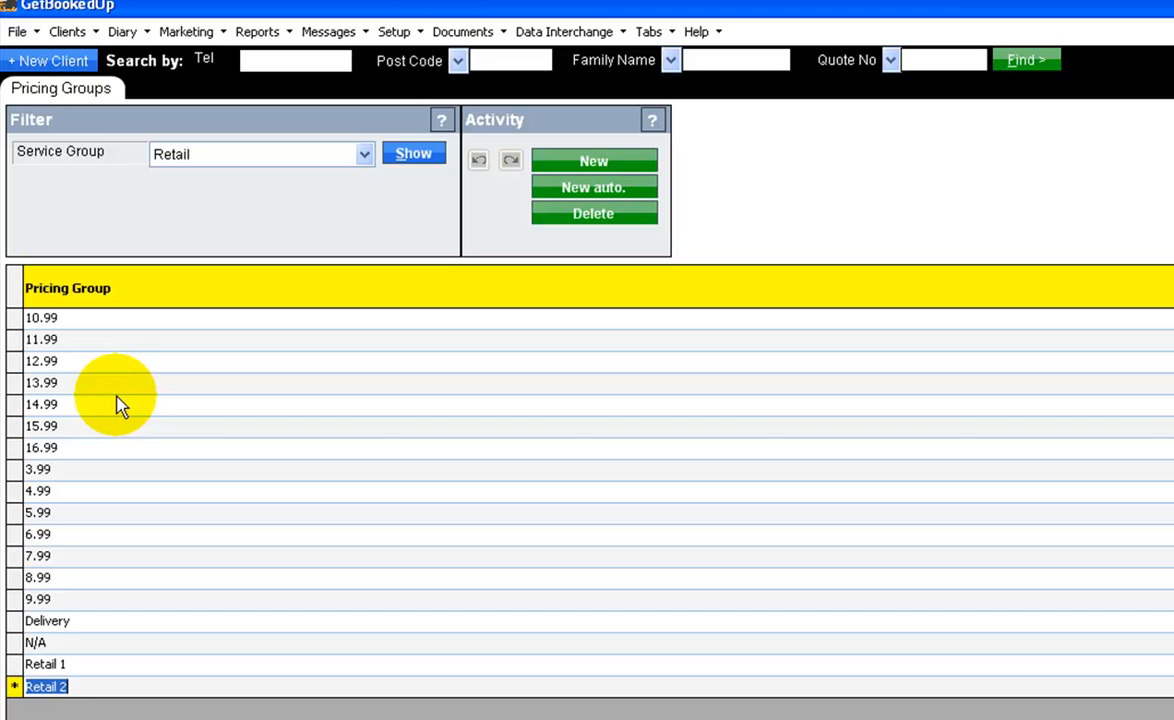
Show the pricing groups for the Rugs service group.
click(364, 158)
click(189, 263)
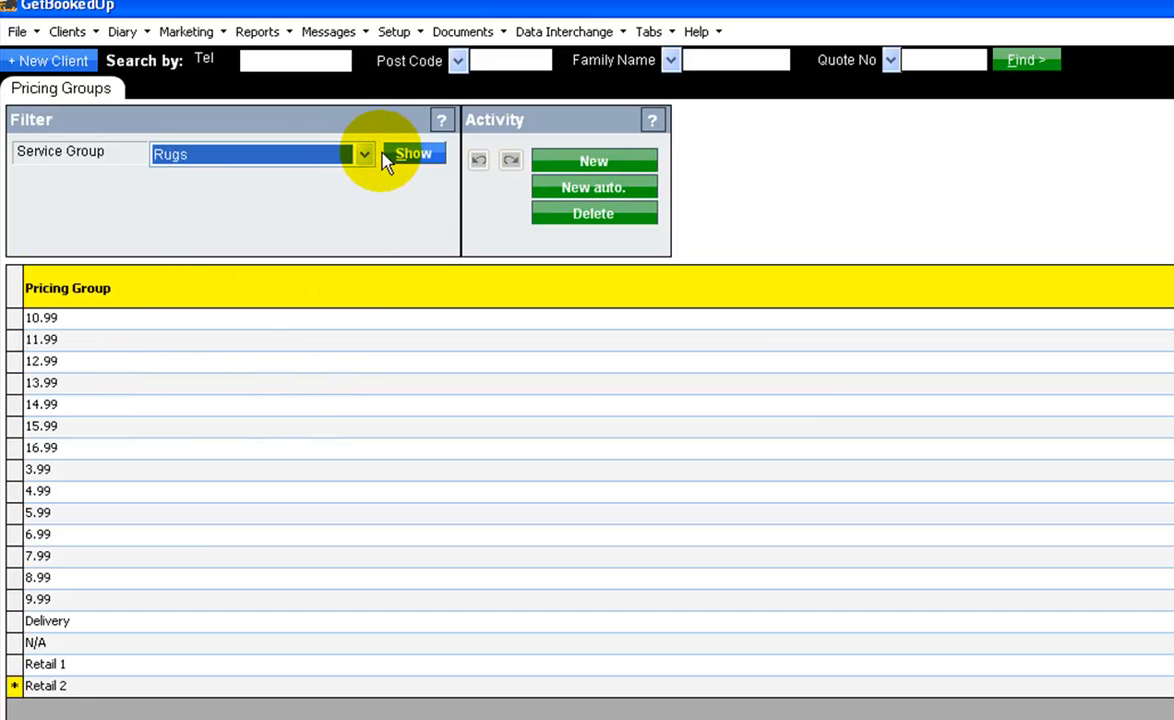
click(410, 157)
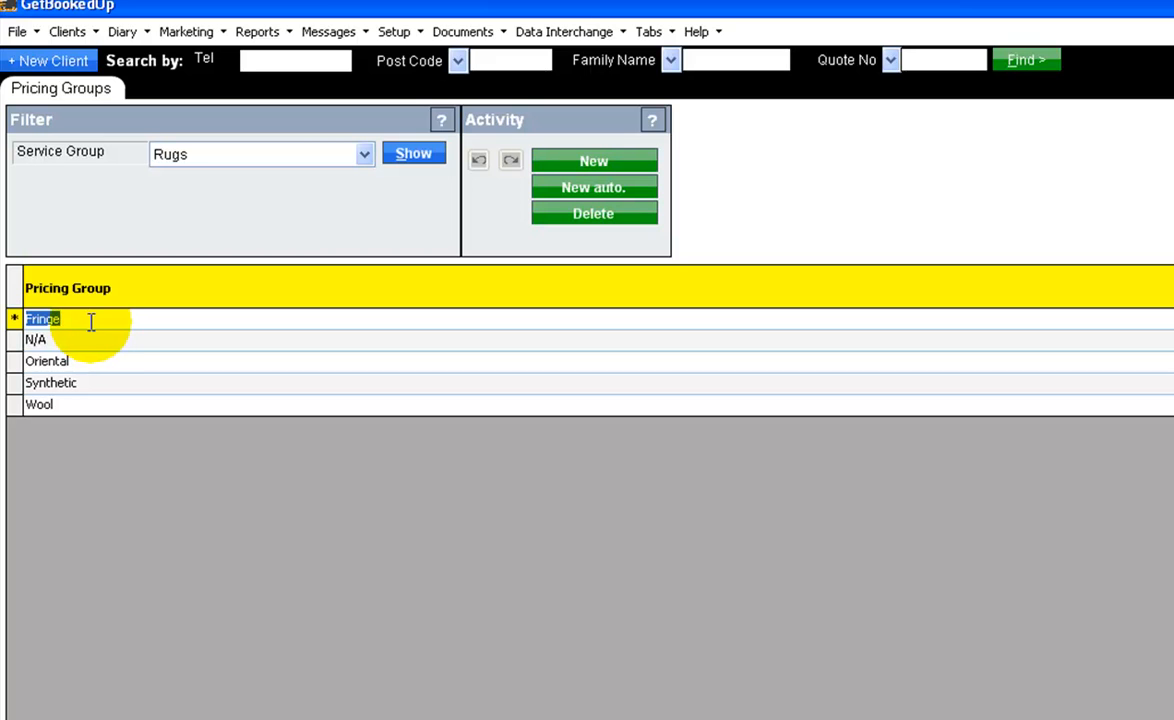
Examine the Oriental, Synthetic and Wool pricing groups of the Rugs service group.
click(89, 360)
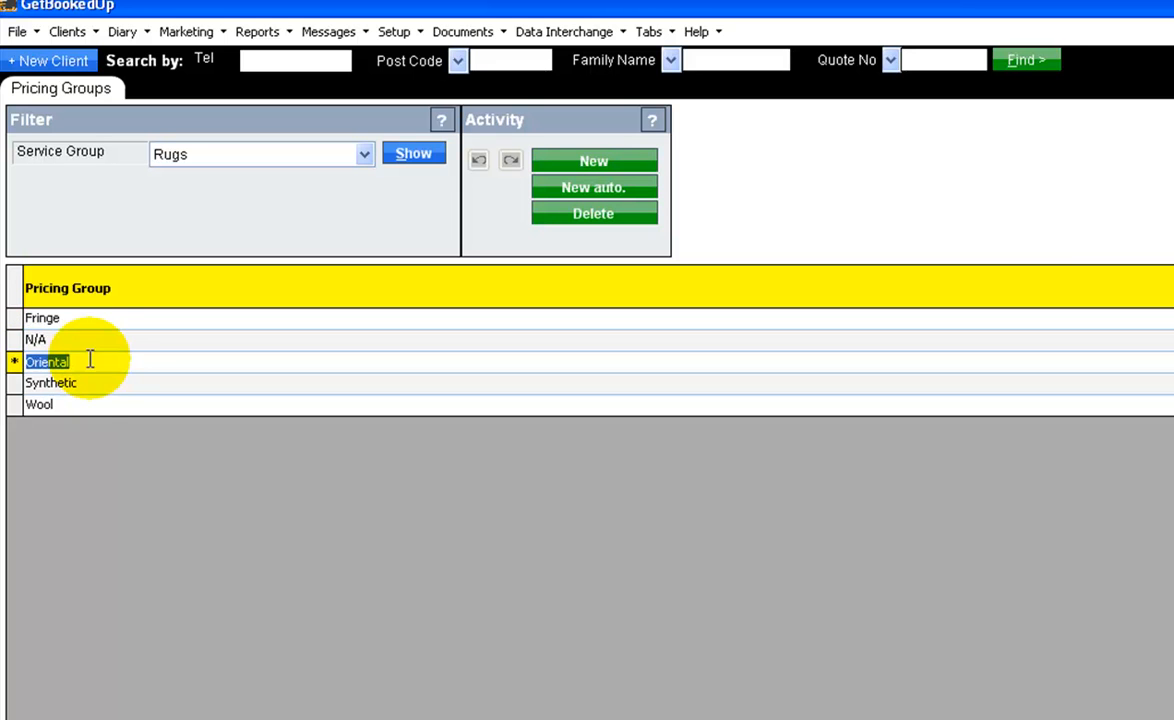
click(90, 383)
click(82, 408)
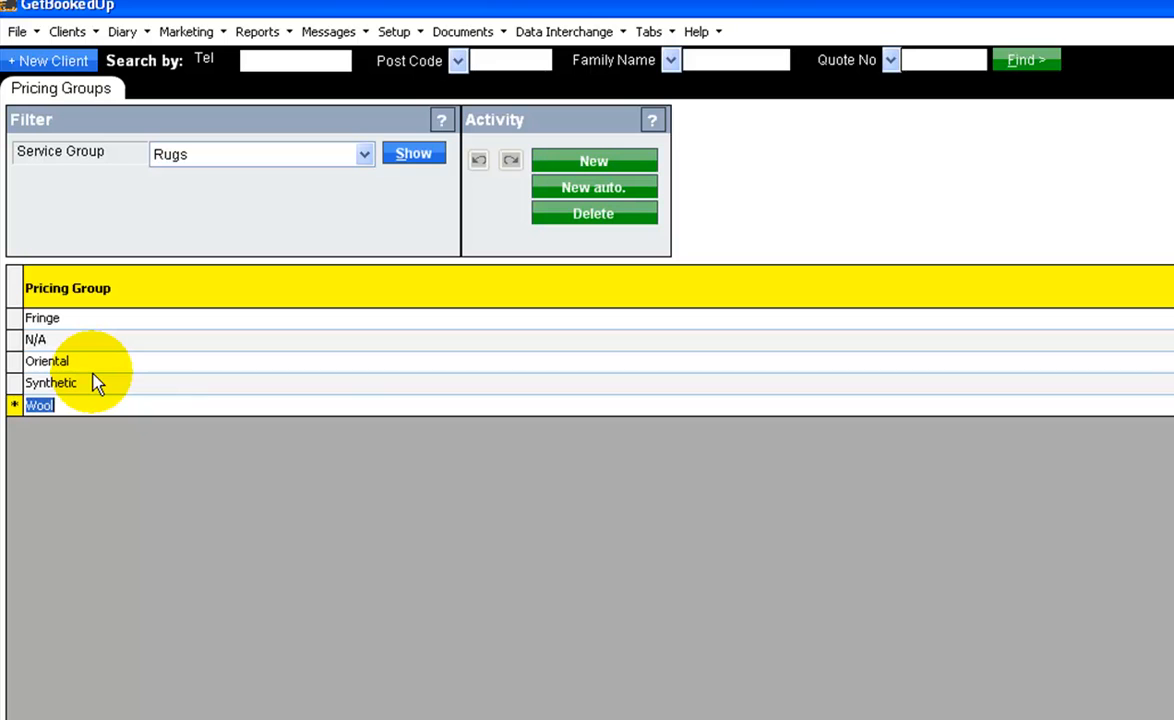
Show the pricing groups for the Upholstery service group and examine the Uph High, Uph Low and Uph Med entries.
click(366, 156)
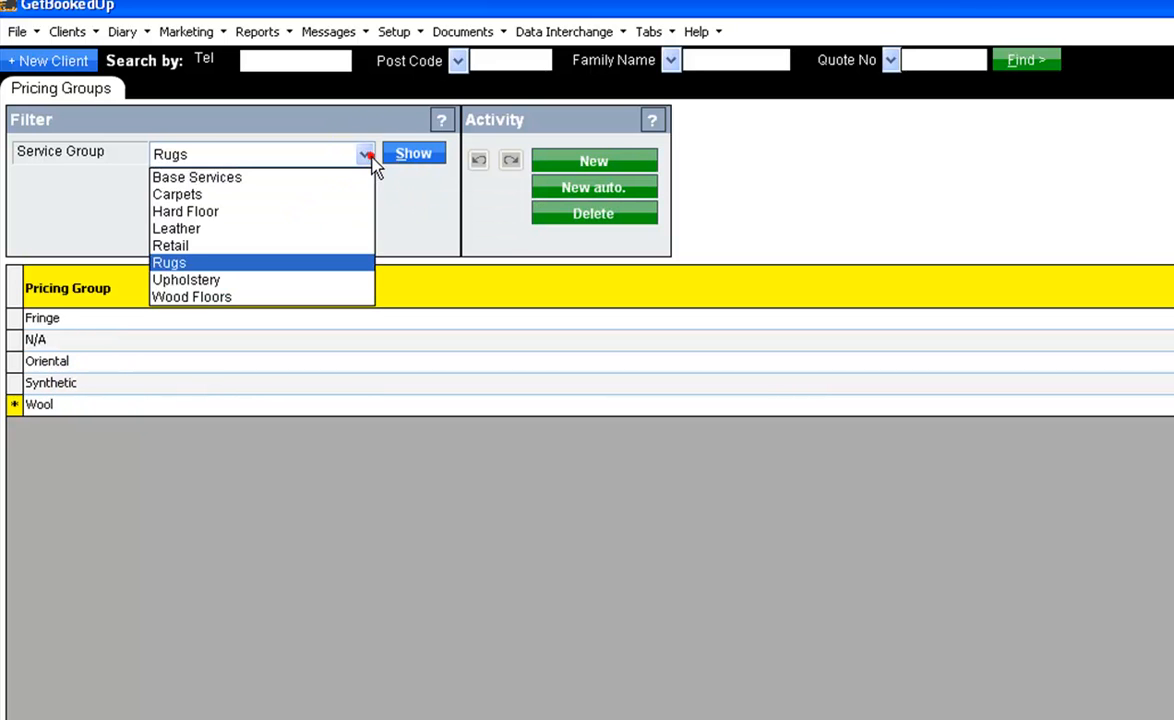
click(209, 279)
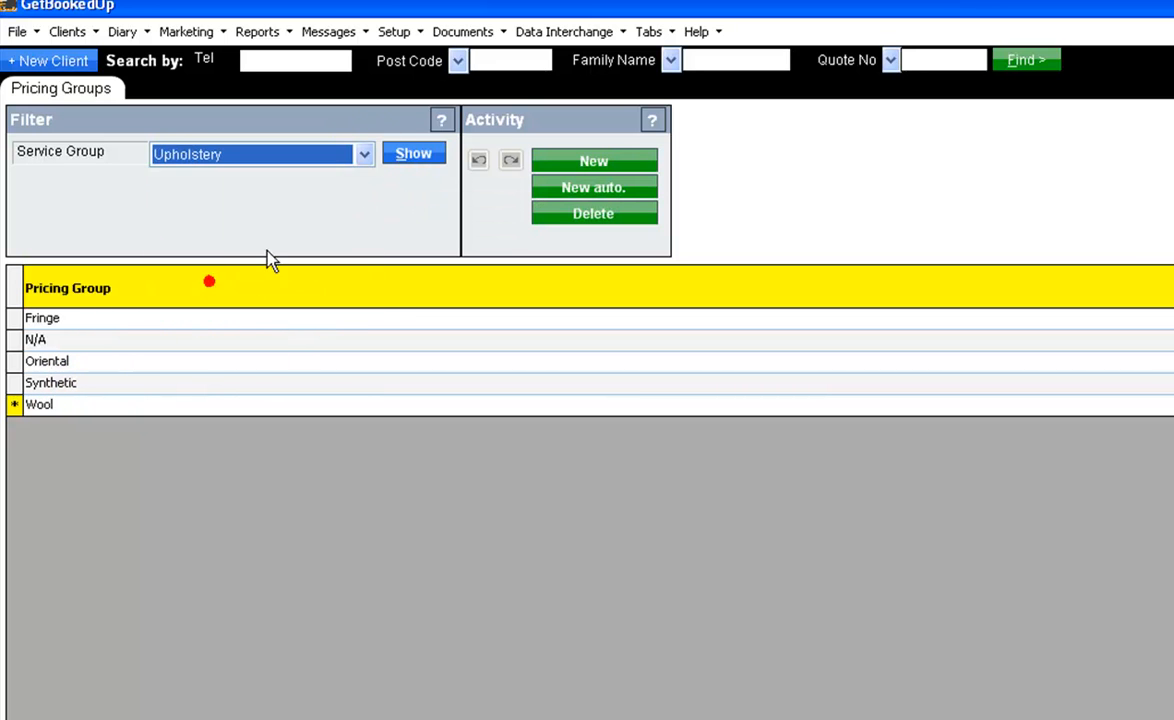
click(408, 155)
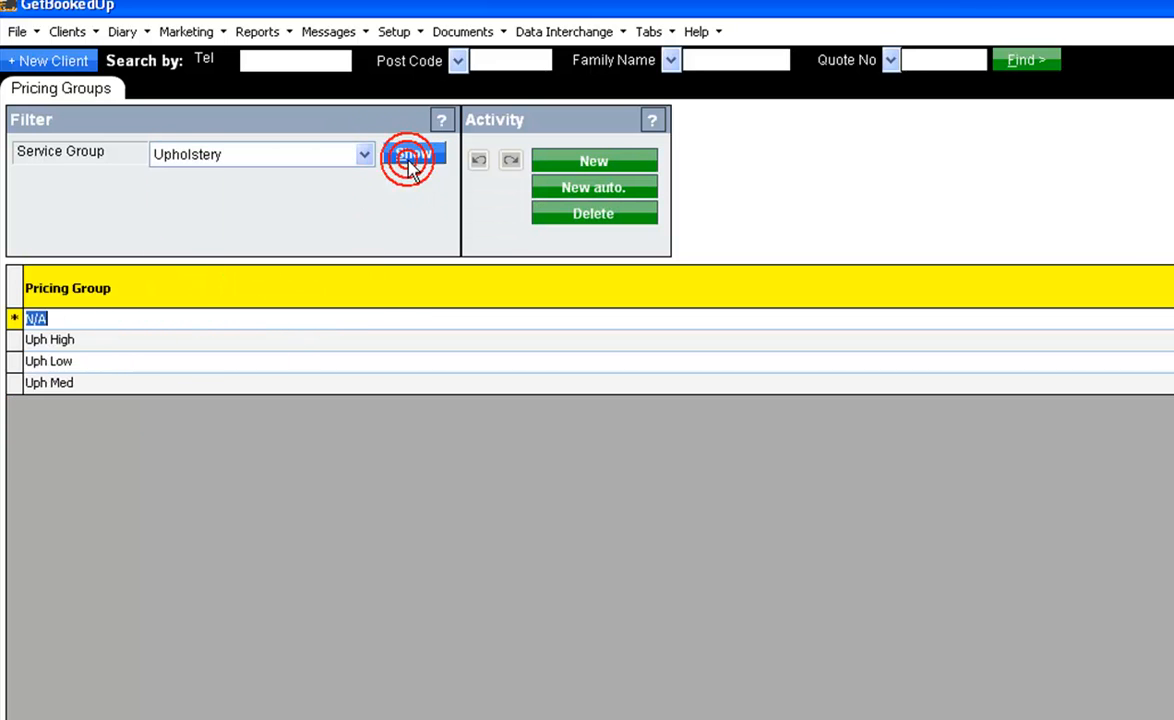
click(100, 340)
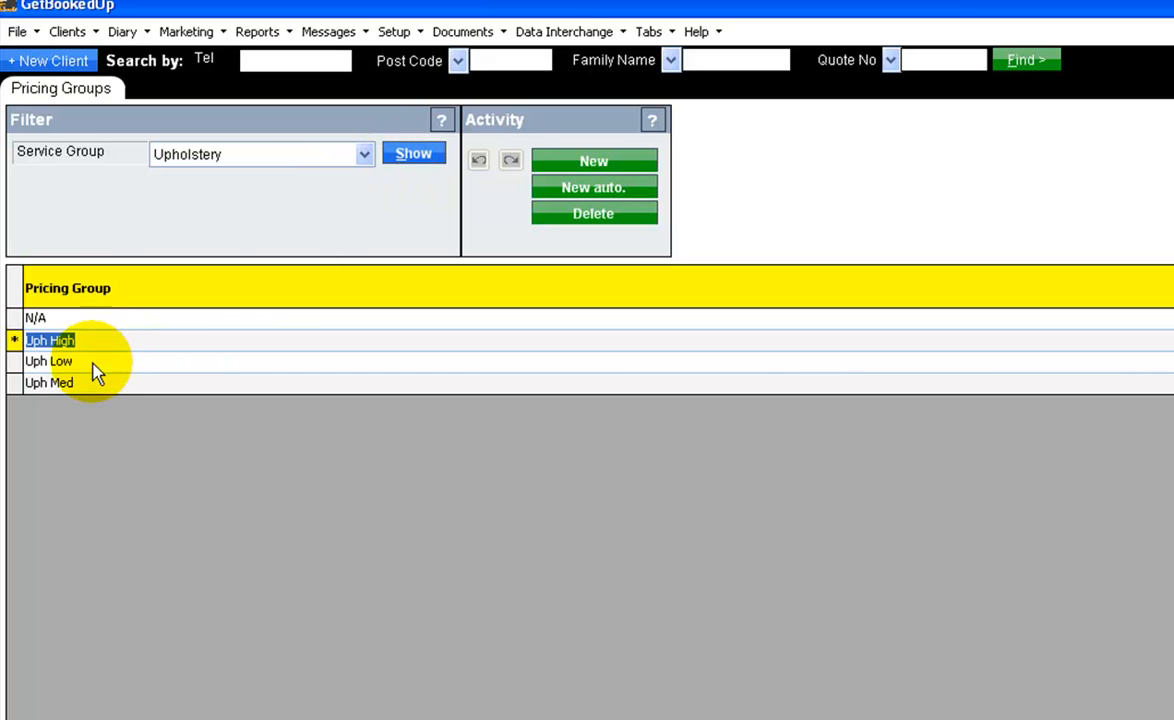
click(92, 362)
click(94, 381)
click(94, 363)
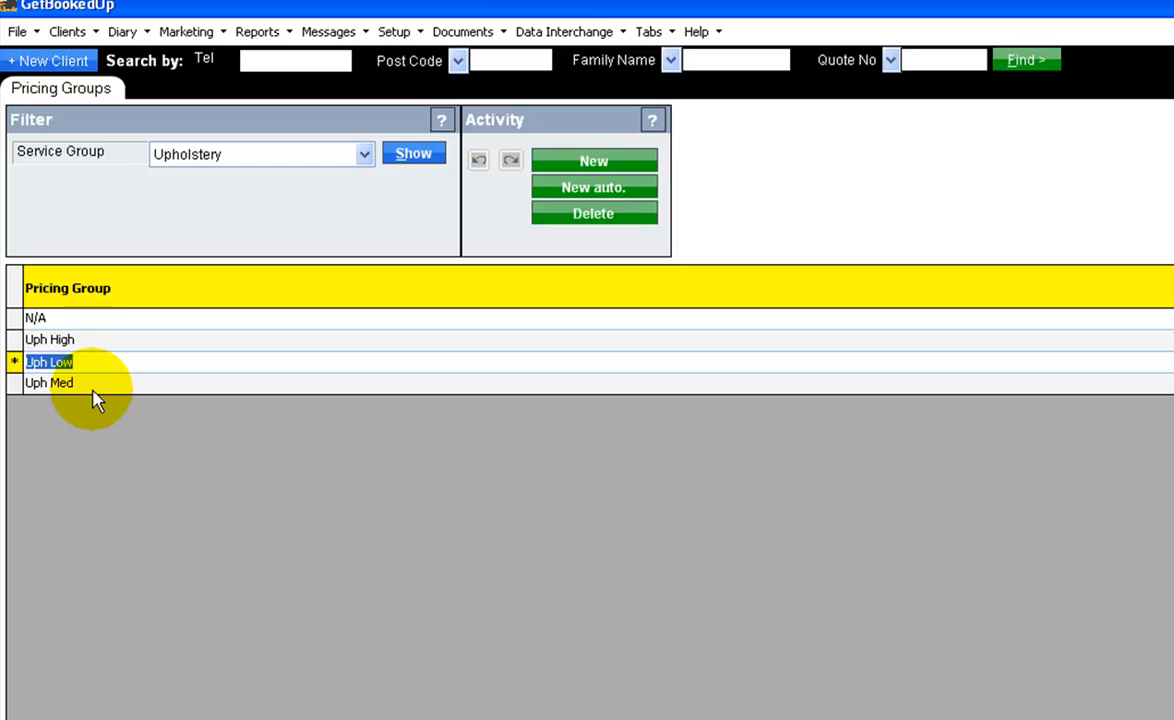
click(94, 384)
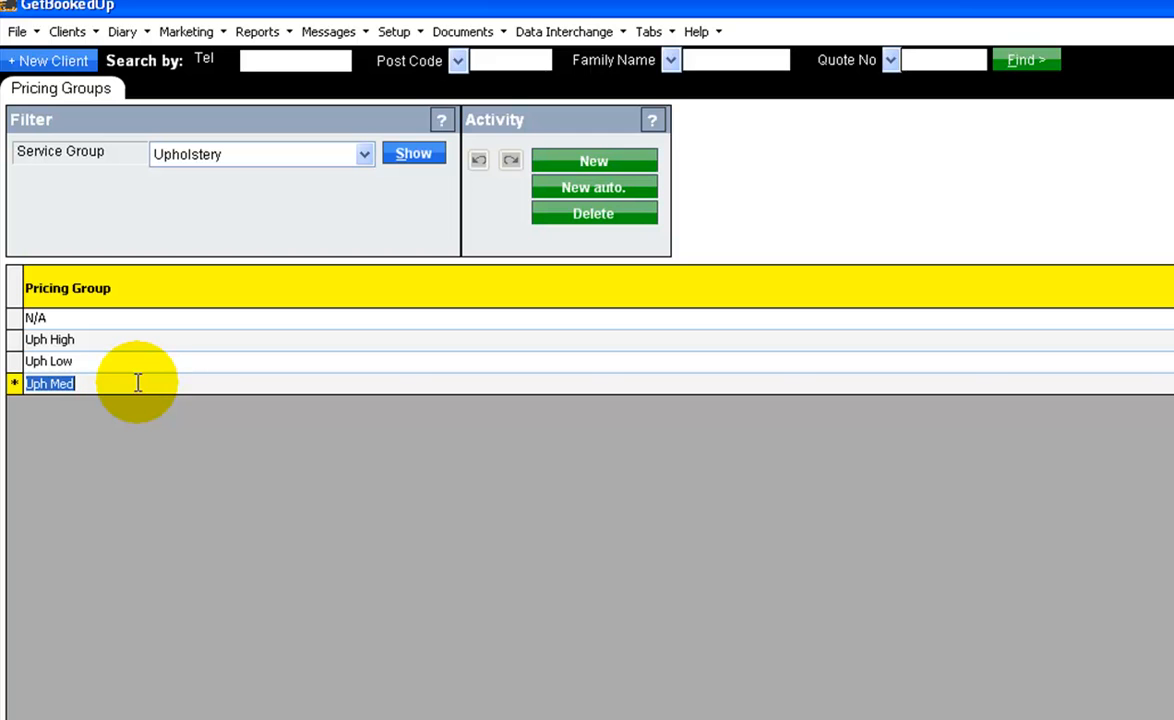
Compare the Upholstery pricing groups again in the order Uph High, Uph Low and Uph Med.
click(106, 339)
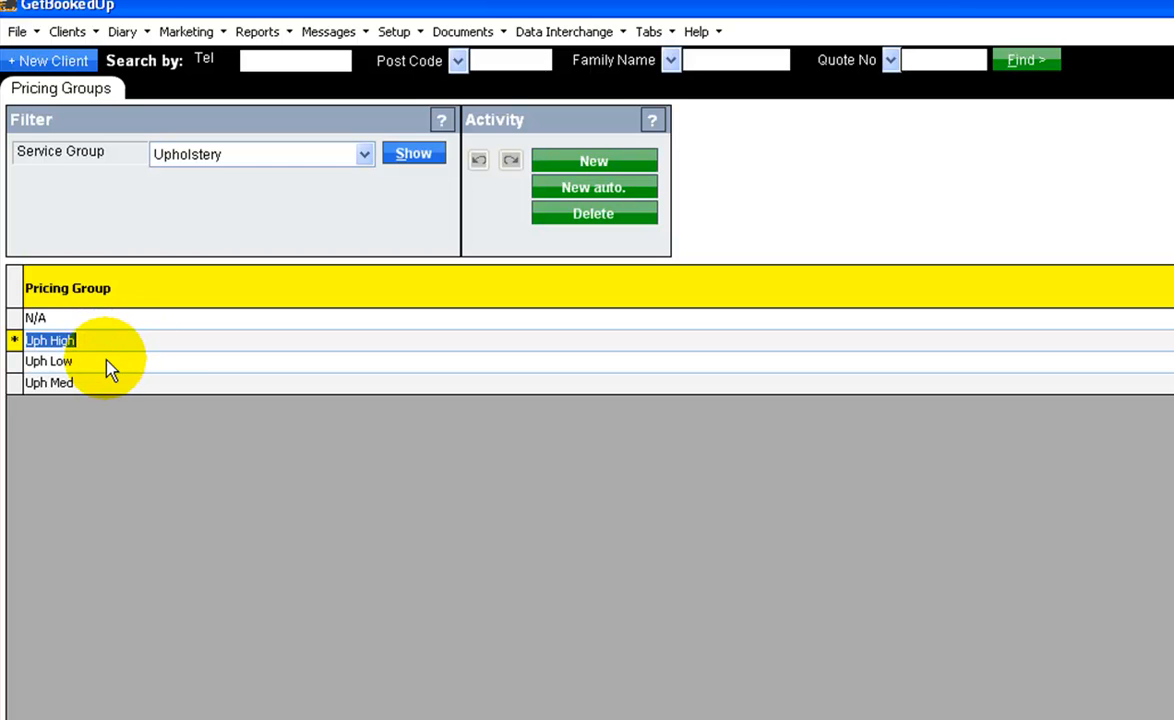
click(106, 361)
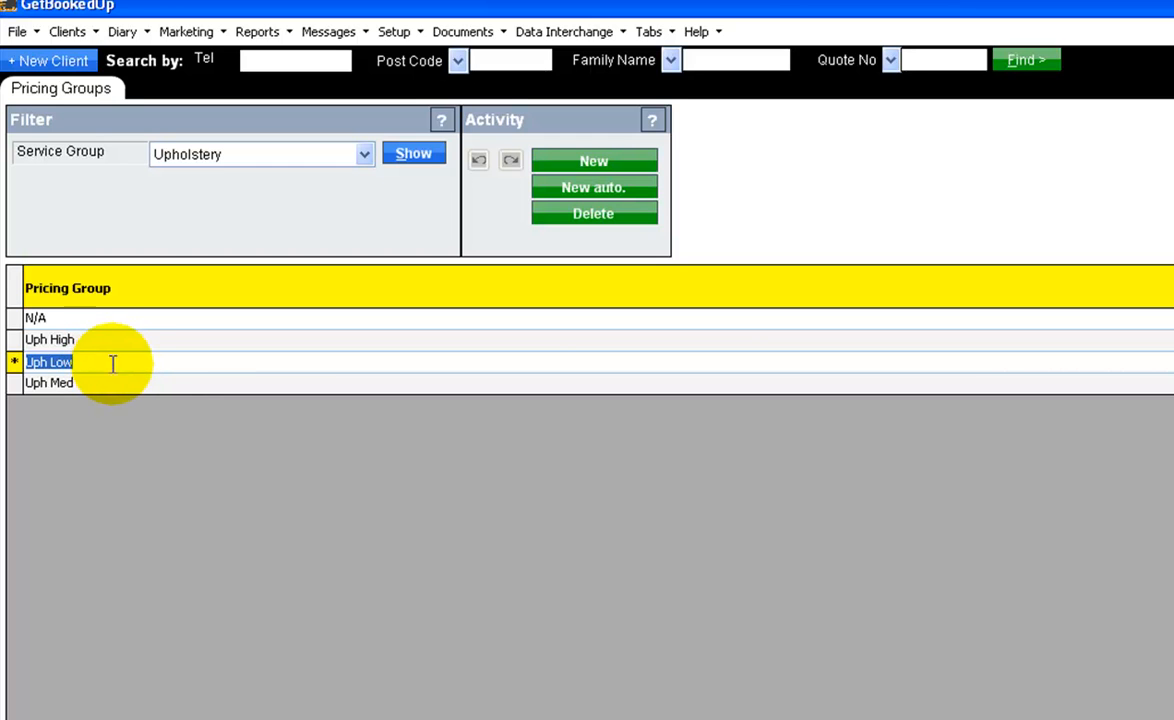
click(108, 387)
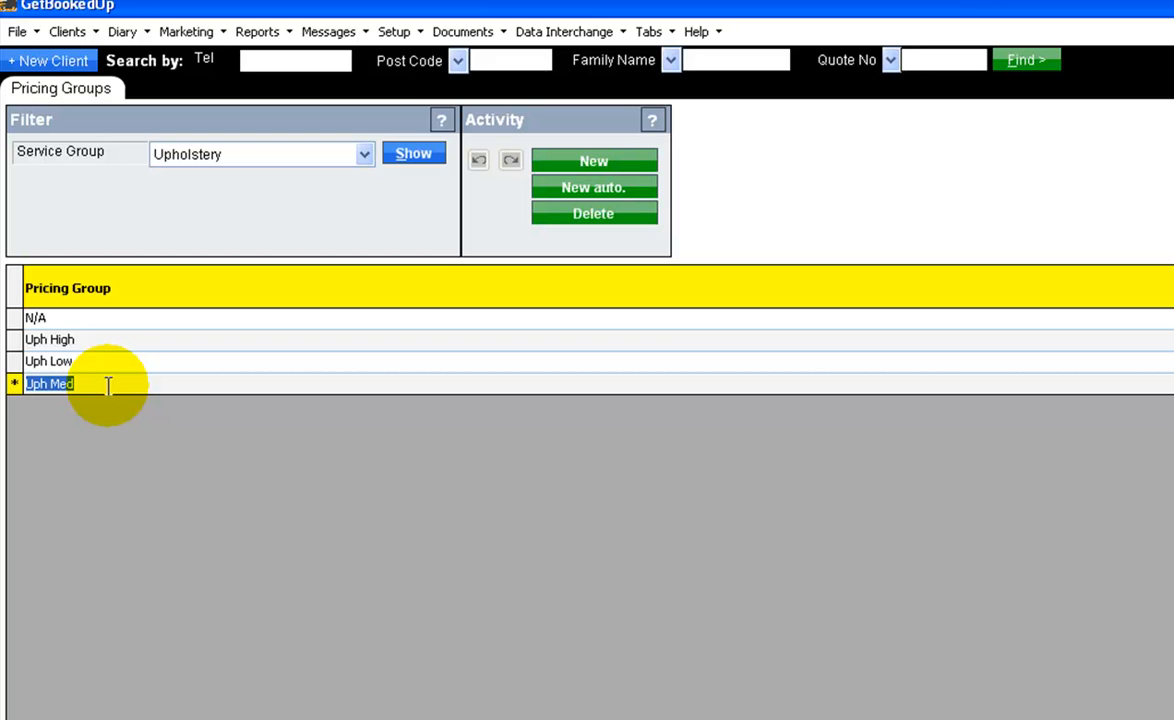
Show the pricing groups for the Wood Floors service group and compare the general Wood Floor entry with Hard Wood and Soft Wood.
click(364, 154)
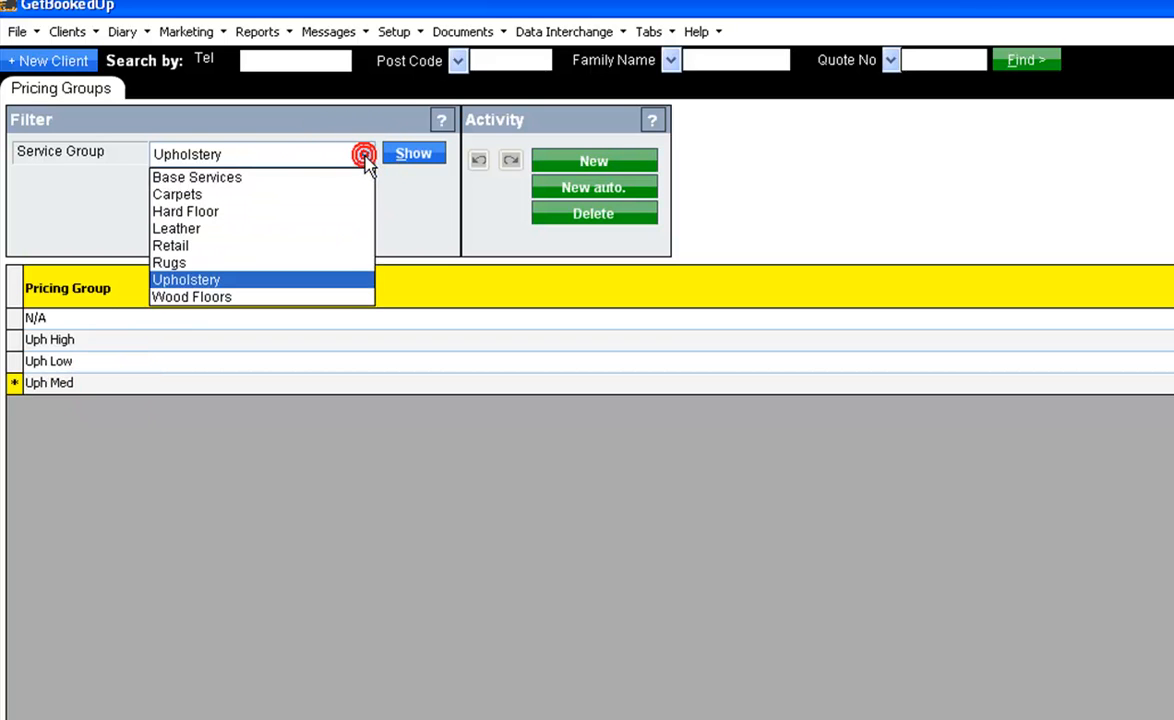
click(207, 296)
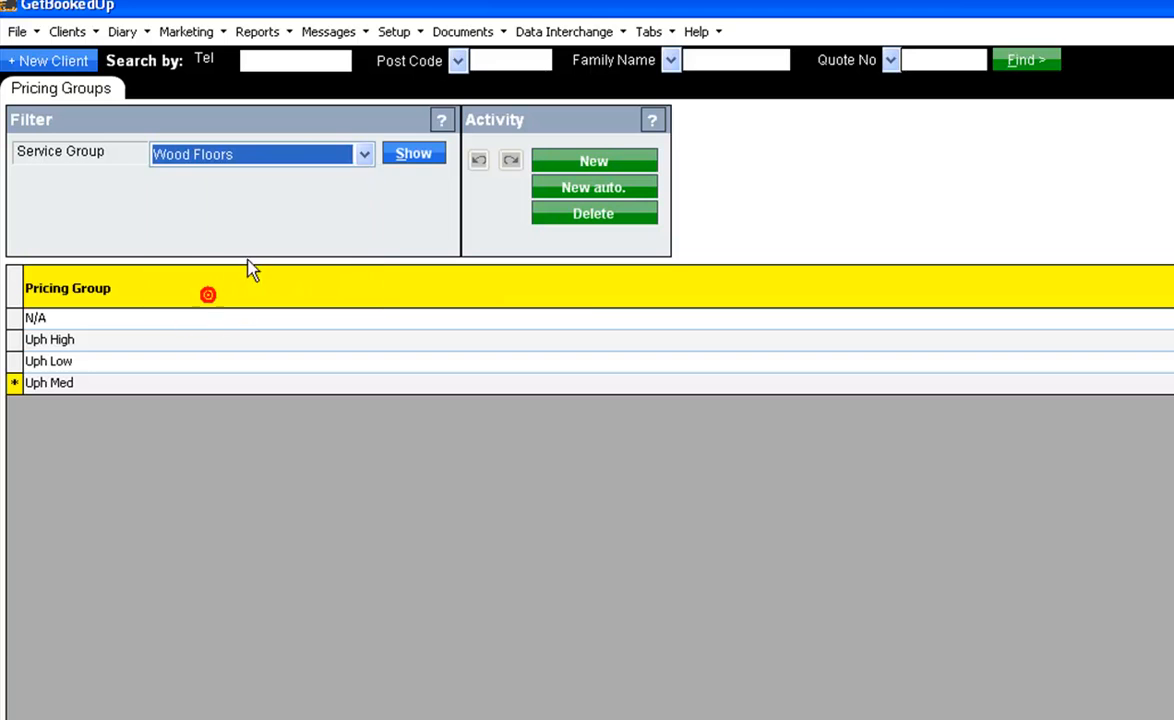
click(415, 157)
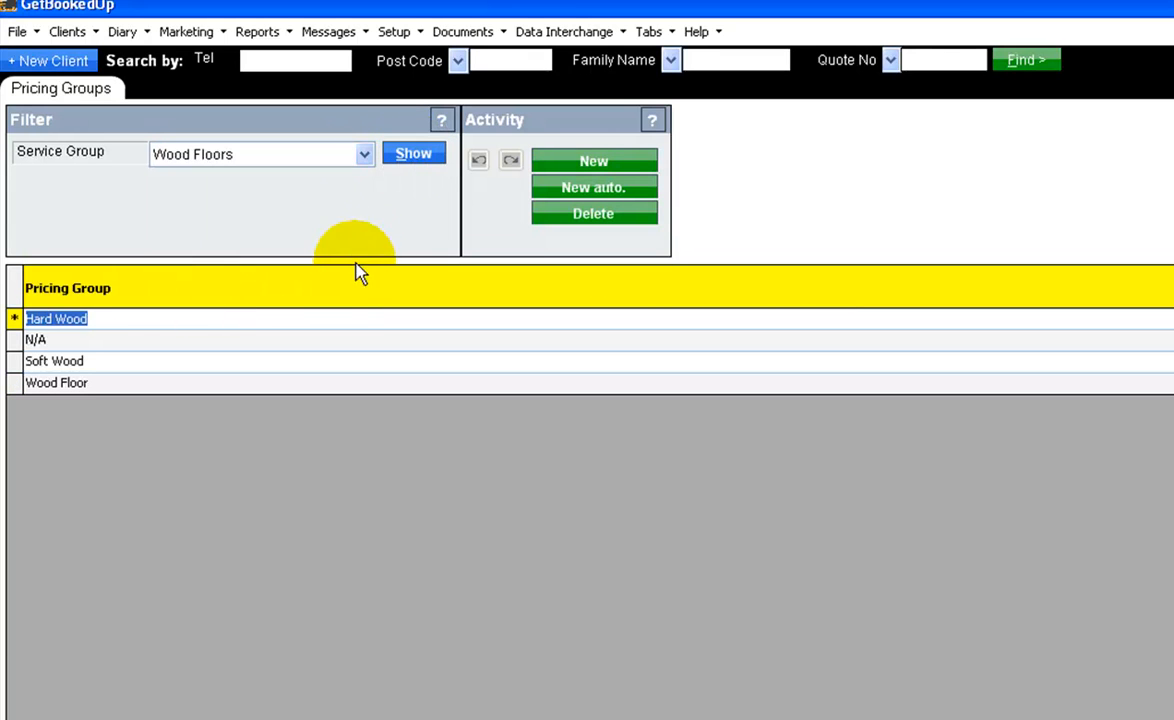
click(107, 383)
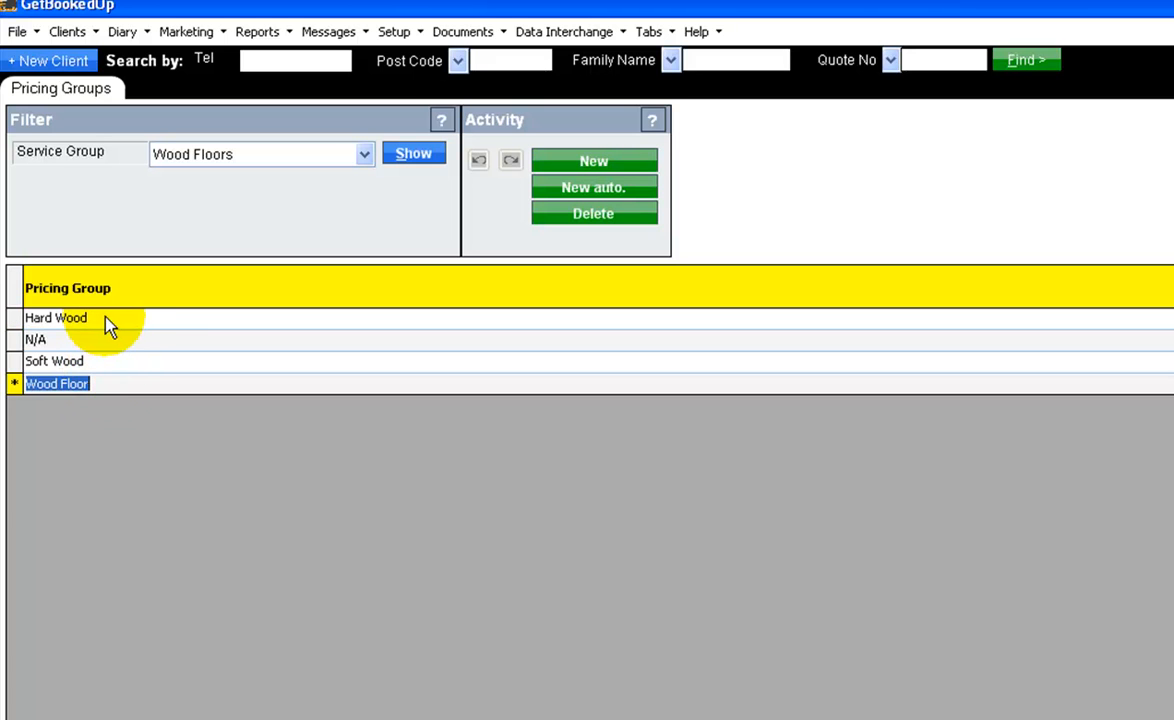
click(105, 318)
click(113, 360)
click(113, 360)
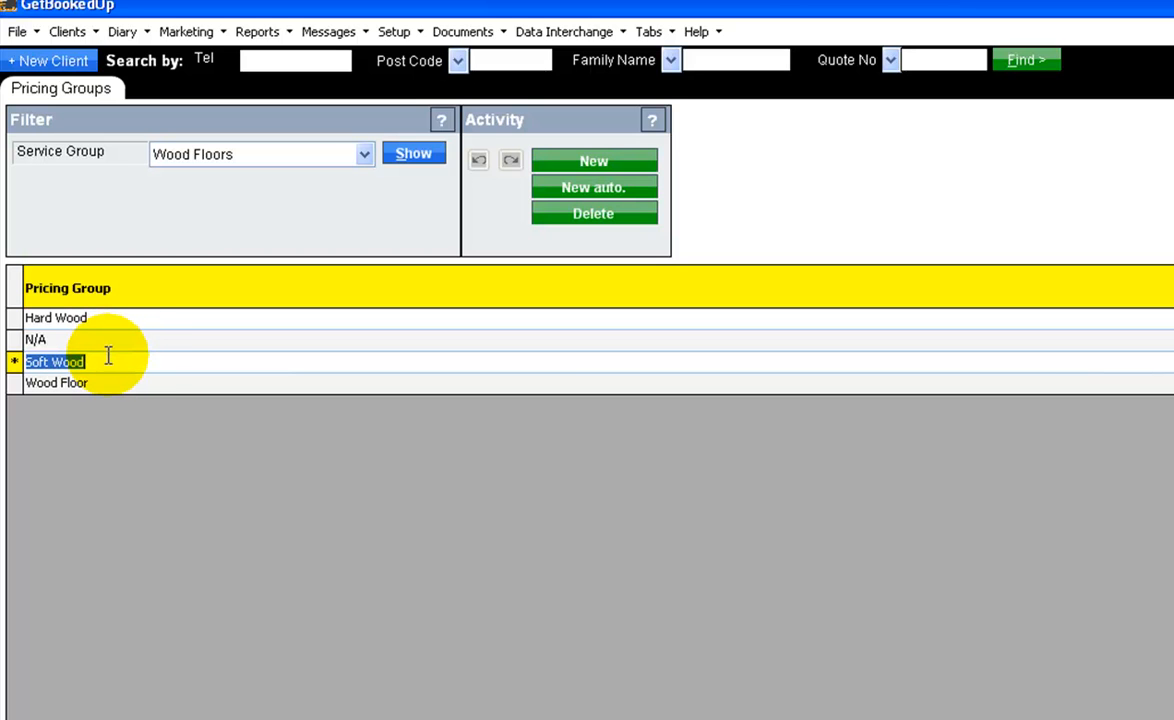
click(105, 383)
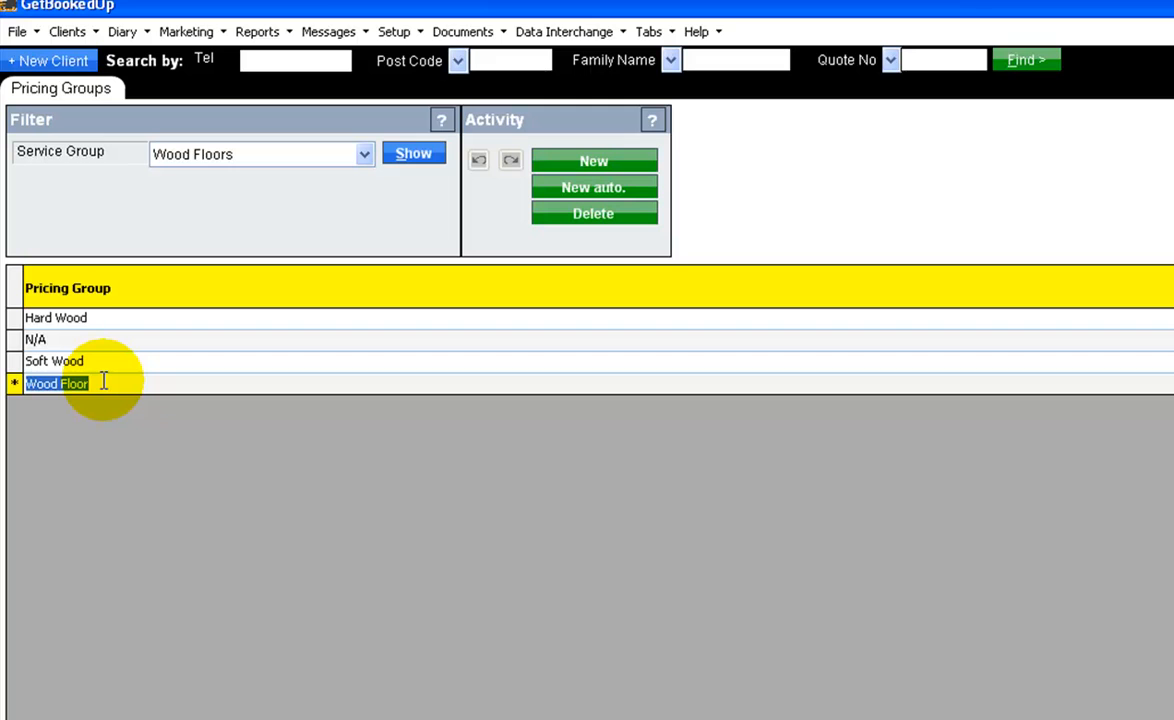